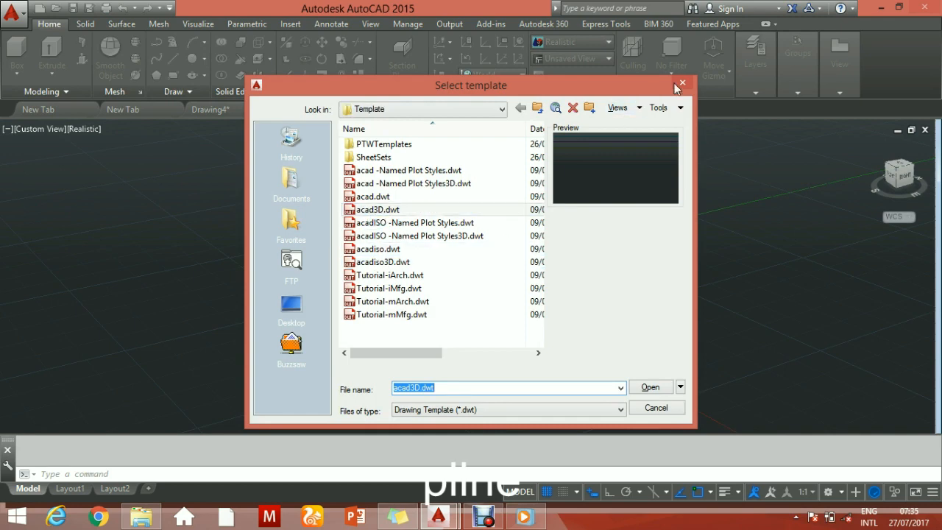
# Create a drawing from the acad3D.dwt template and draw a box about 60 by 23 units at the base and 28 high.
pyautogui.press('Return')
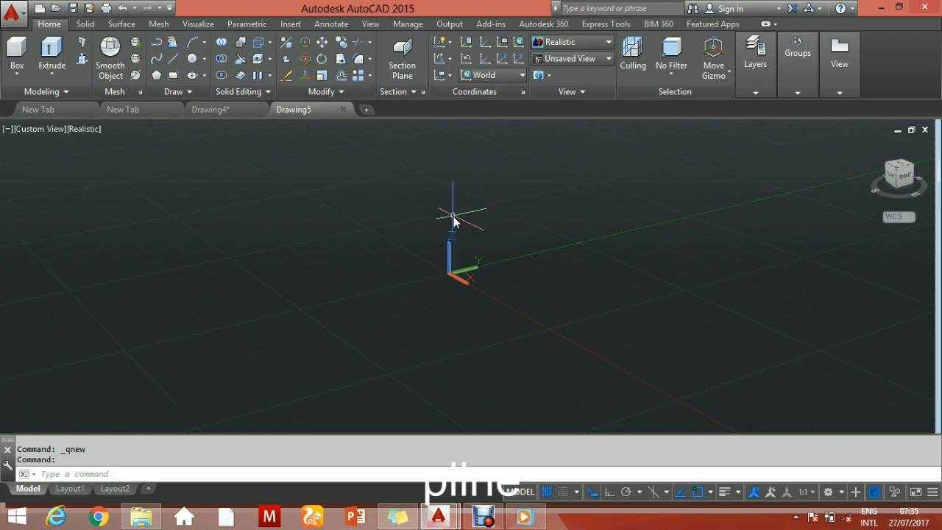
pyautogui.click(16, 73)
pyautogui.click(22, 98)
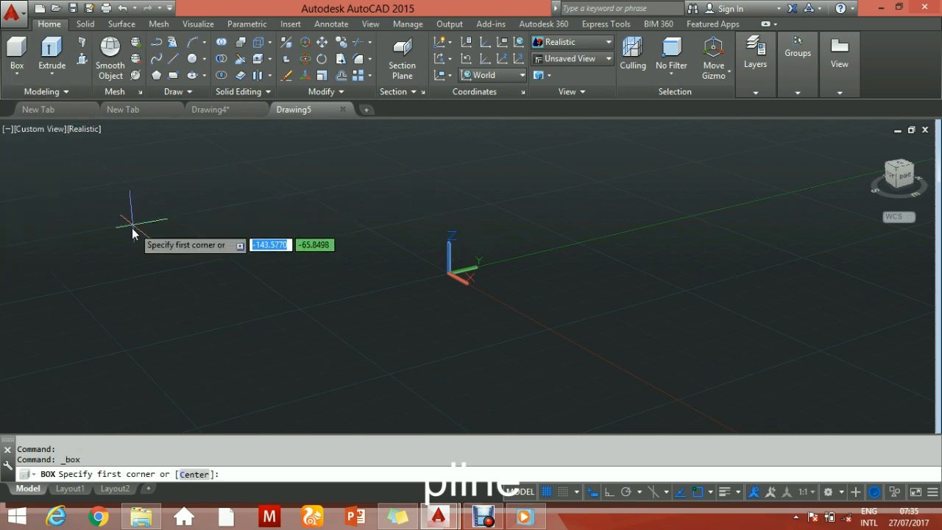
pyautogui.click(184, 250)
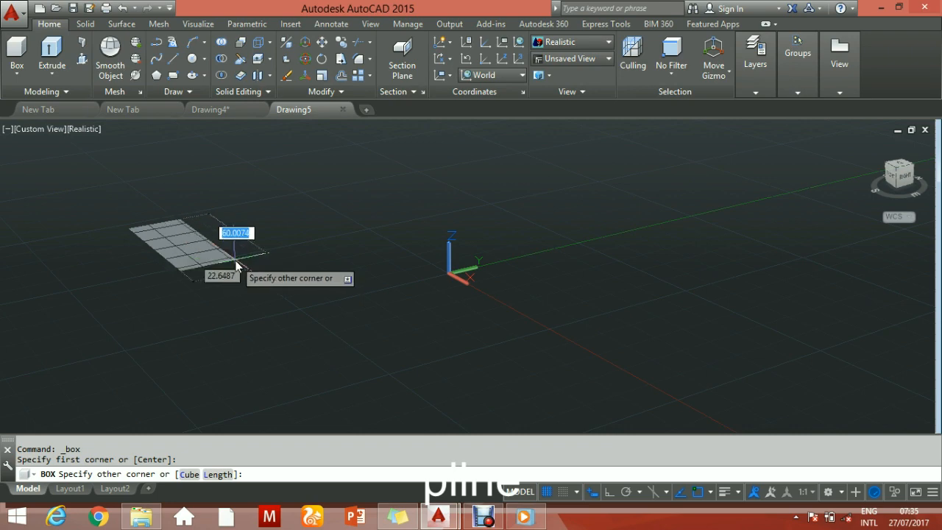
pyautogui.click(236, 261)
pyautogui.click(251, 193)
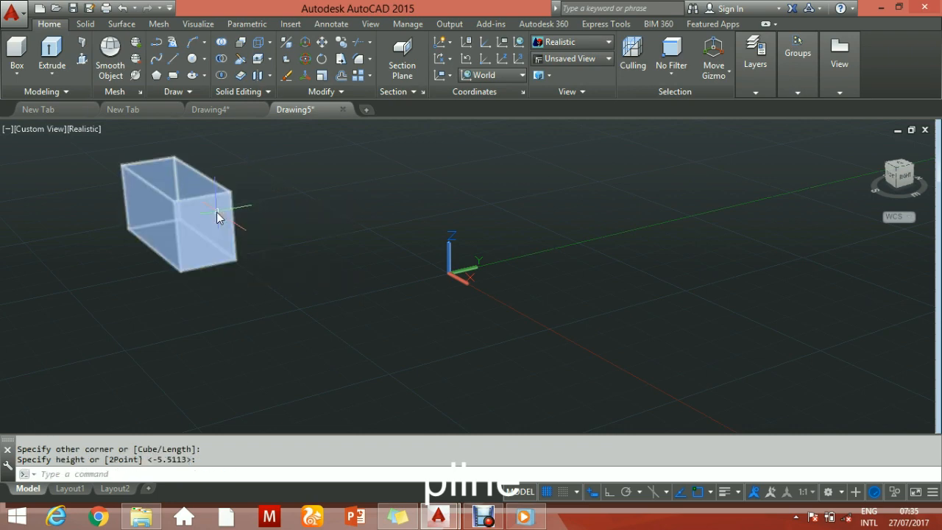
# Draw a solid cylinder beside the box, with a radius of about 22 units and a height of about 25.
pyautogui.click(30, 77)
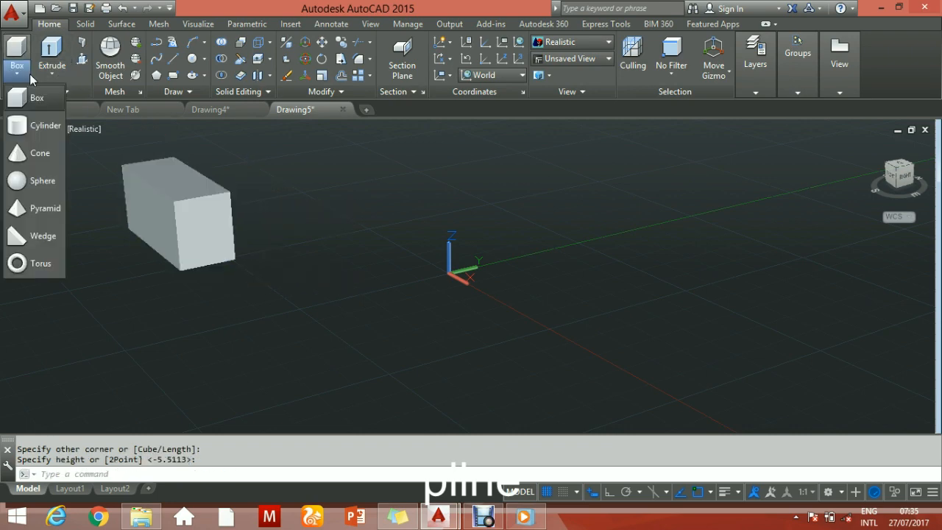
pyautogui.click(28, 125)
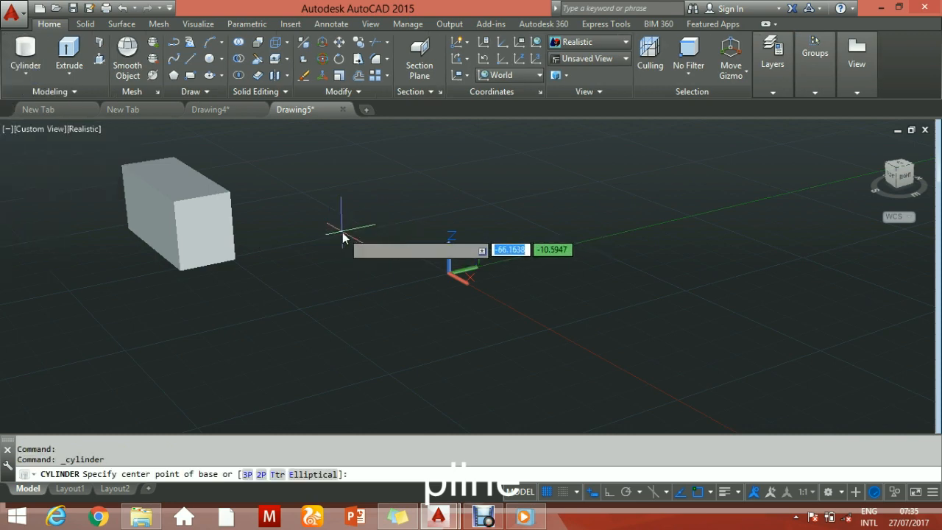
pyautogui.click(343, 236)
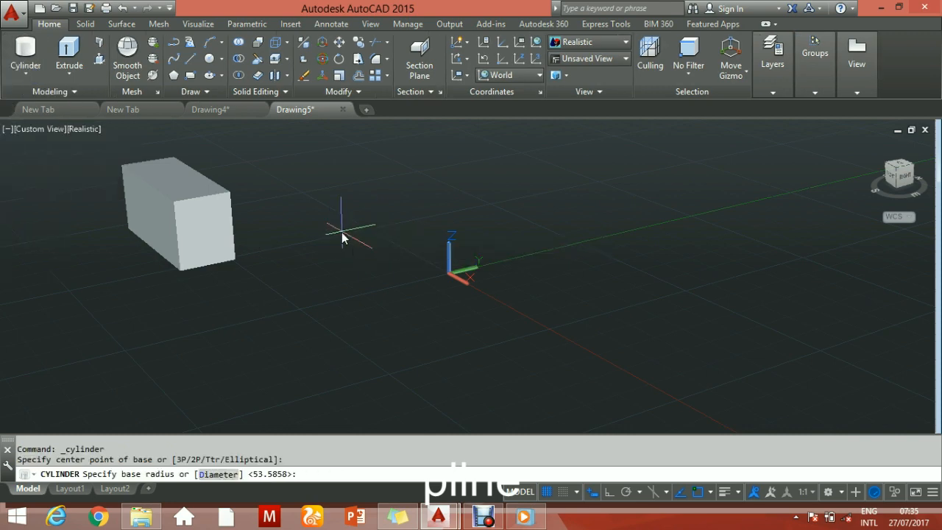
pyautogui.click(383, 243)
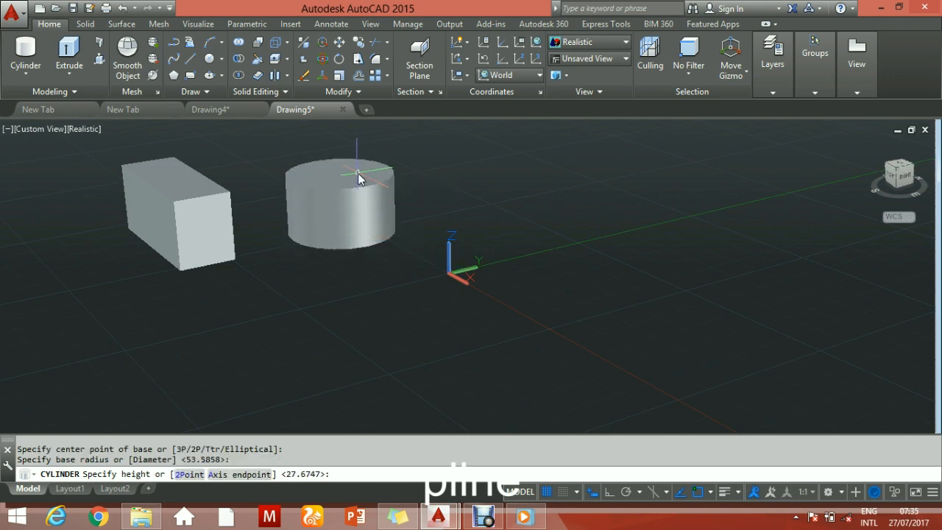
pyautogui.click(359, 179)
# Draw a solid cone in front of the box, with a base radius of about 14 units and a height of about 23.
pyautogui.click(43, 73)
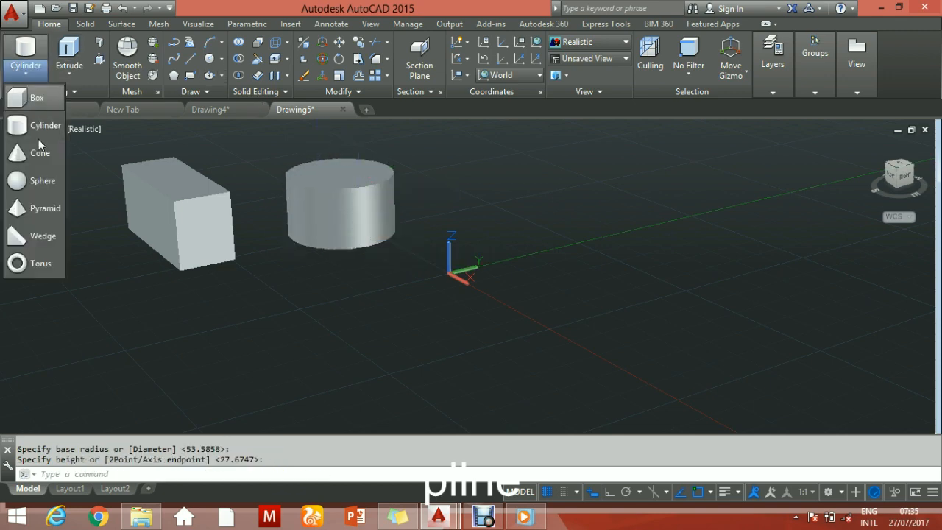
pyautogui.click(37, 151)
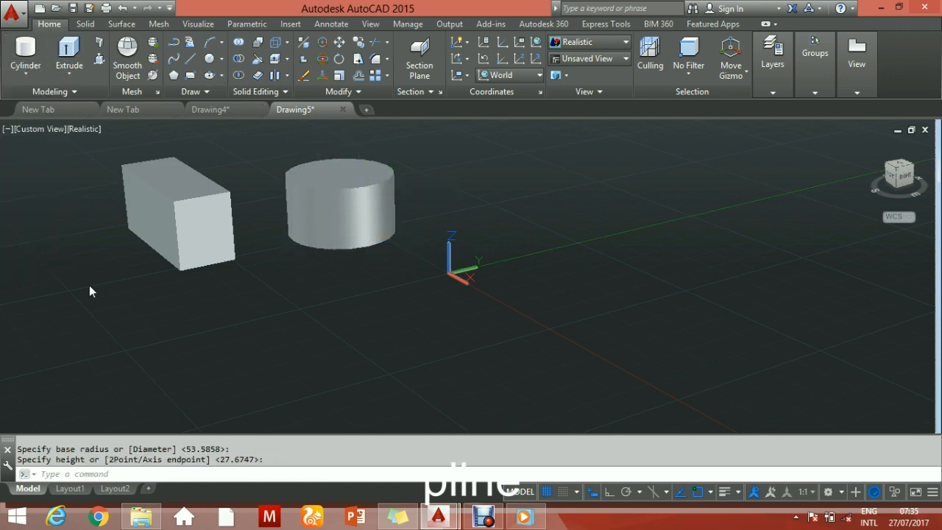
pyautogui.click(121, 392)
pyautogui.click(163, 395)
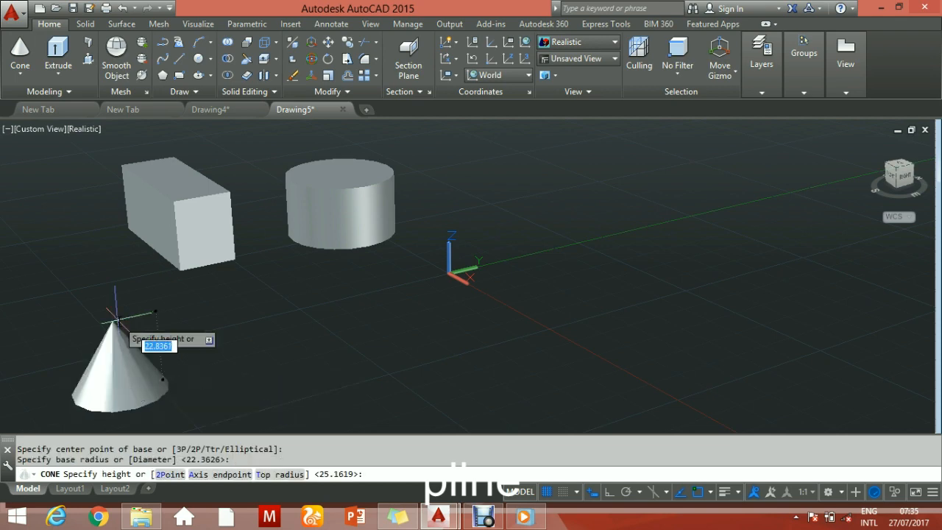
pyautogui.click(112, 318)
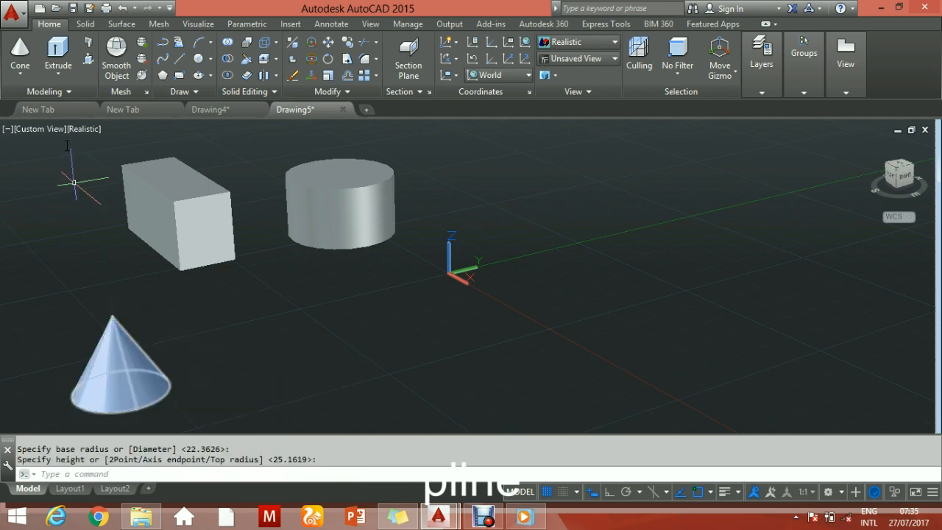
# Draw a small solid sphere in the empty area next to the cone, in front of the cylinder.
pyautogui.click(20, 73)
pyautogui.click(33, 182)
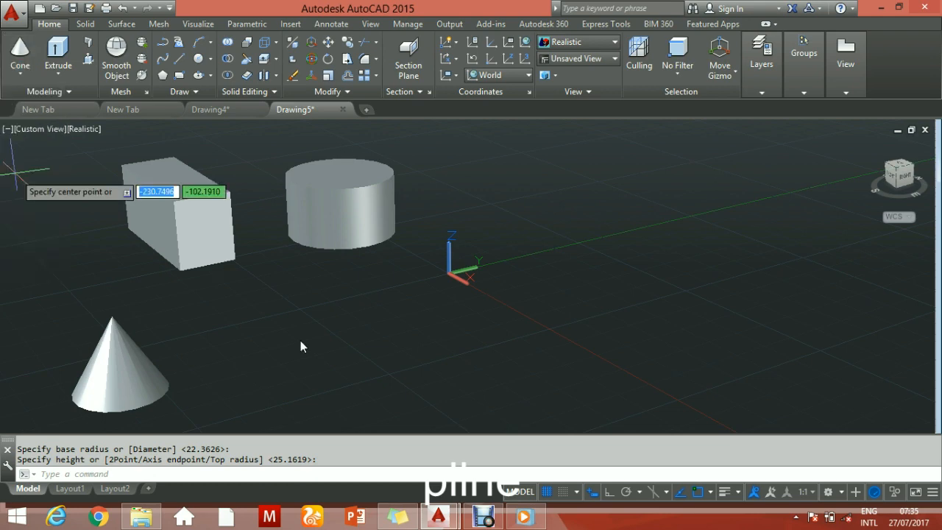
pyautogui.click(297, 385)
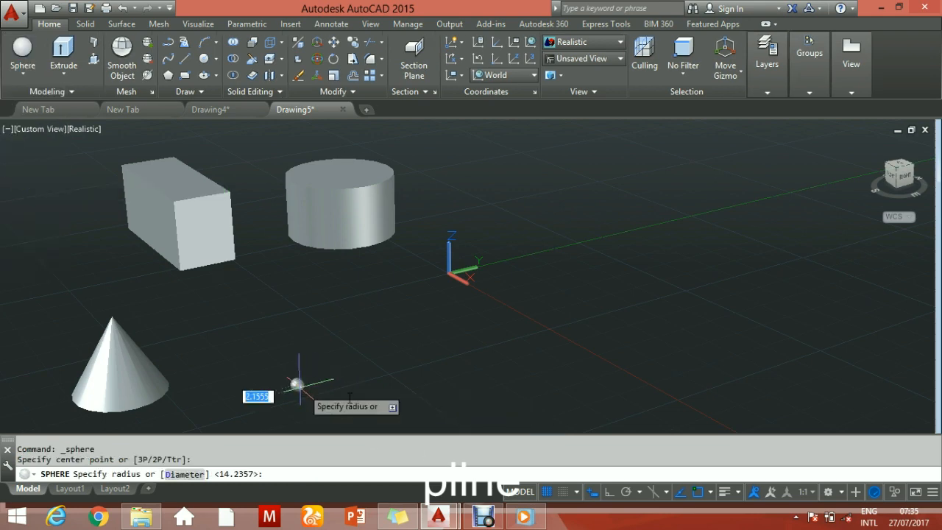
pyautogui.click(327, 377)
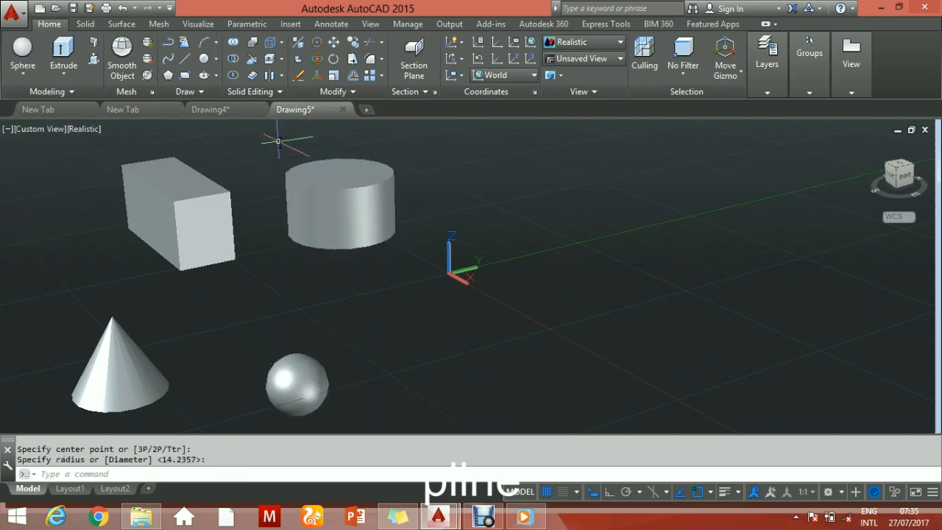
# View the 2D drawing Drawing4 for comparison and return to the 3D drawing Drawing5.
pyautogui.click(219, 113)
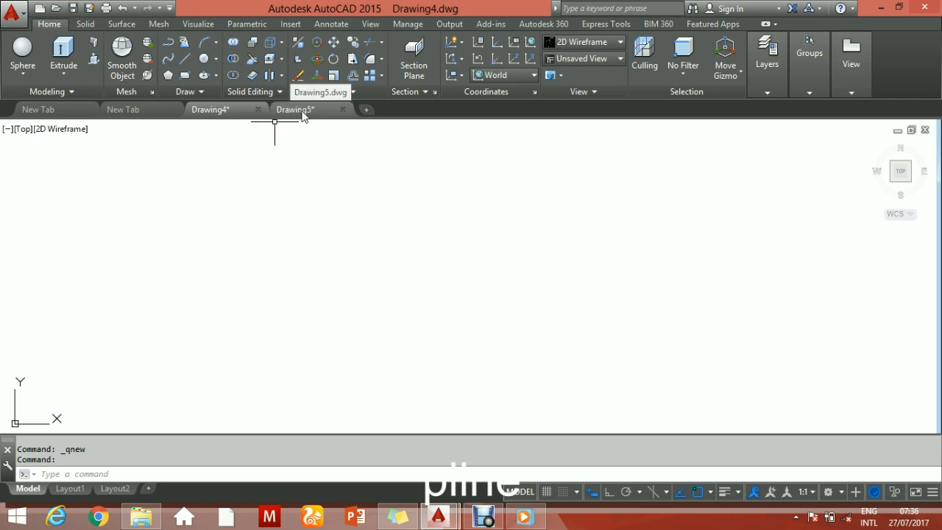
pyautogui.moveTo(301, 110)
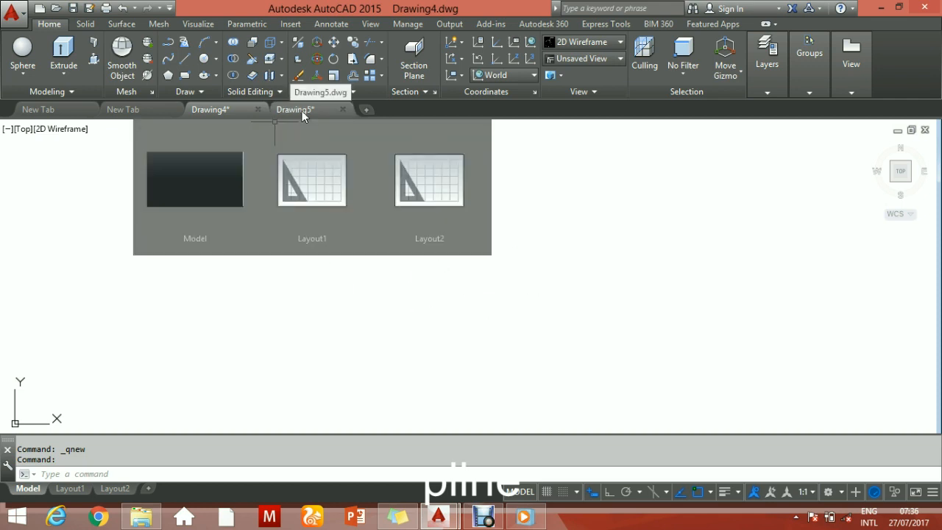
pyautogui.click(301, 111)
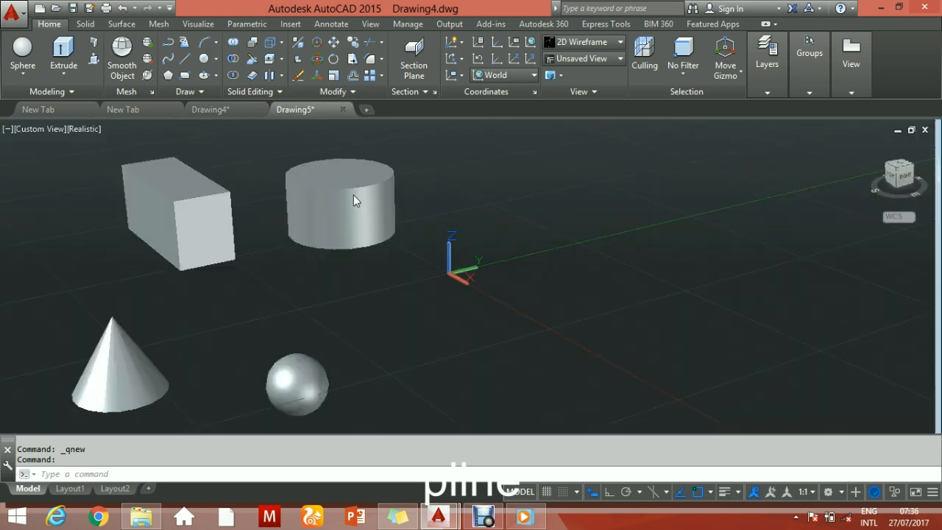
# Set the visual style to 2D Wireframe and stretch the cylinder's base downward to a total height of about 34 units.
pyautogui.click(620, 44)
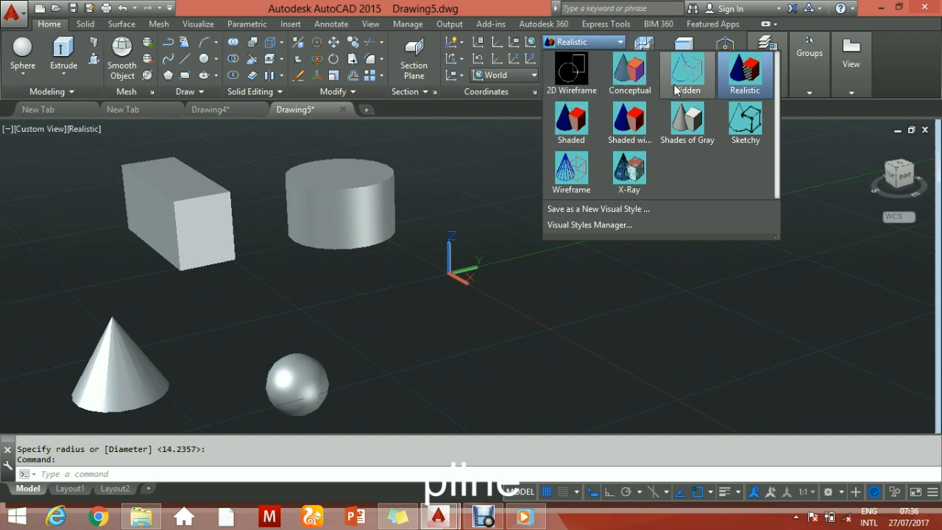
pyautogui.click(573, 84)
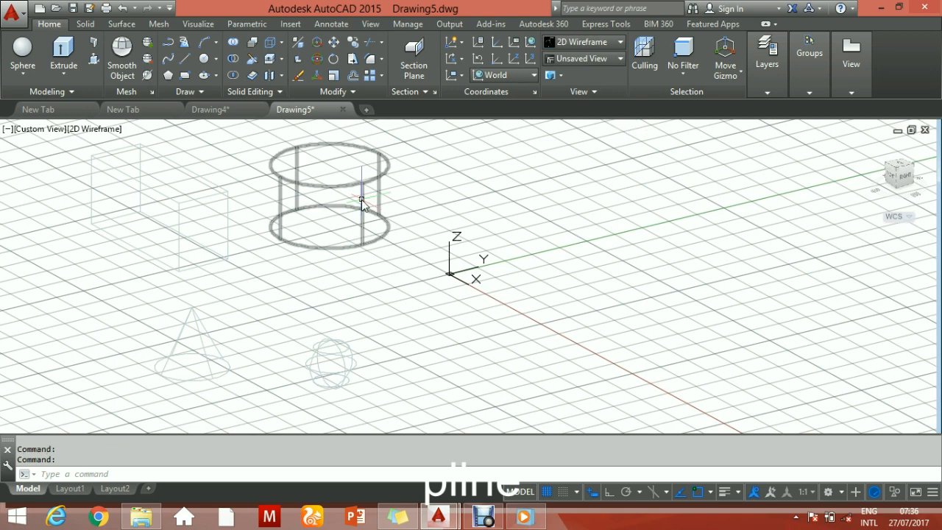
pyautogui.click(362, 204)
pyautogui.rightClick(362, 206)
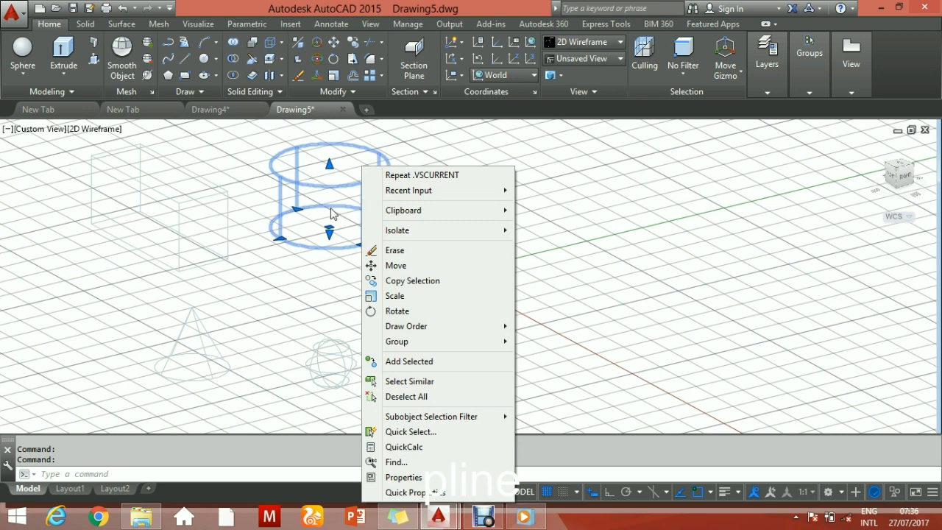
pyautogui.click(330, 208)
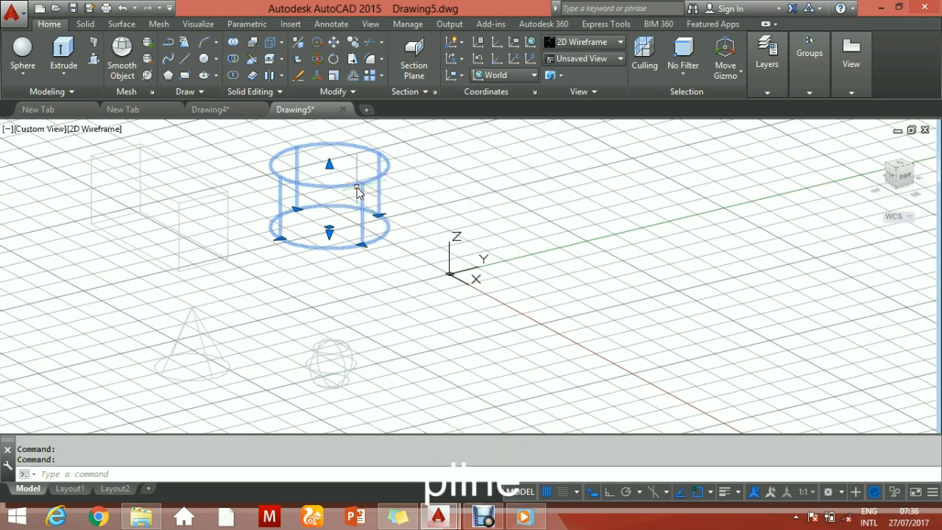
pyautogui.click(330, 235)
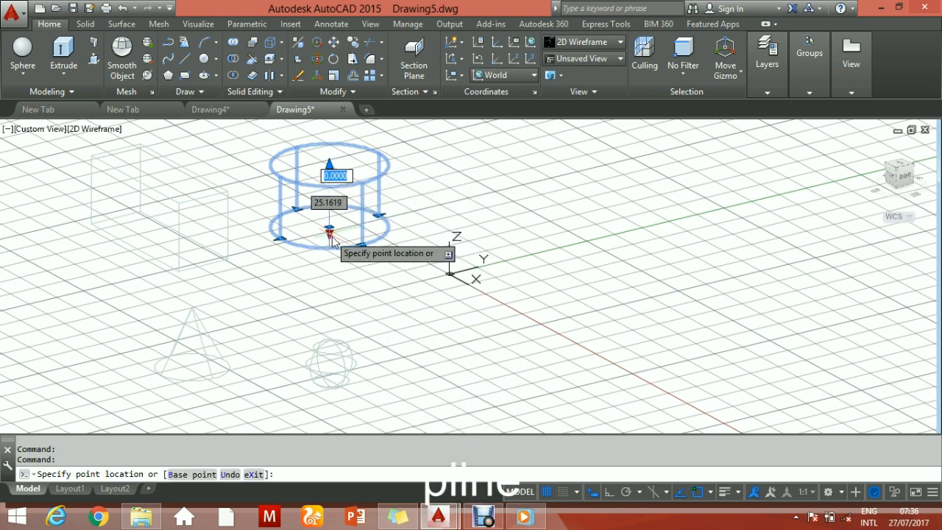
pyautogui.rightClick(333, 237)
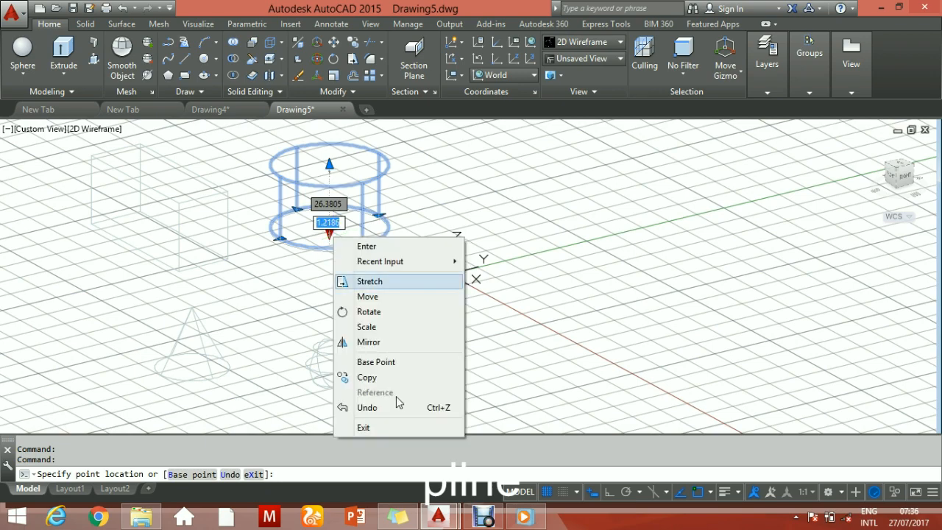
pyautogui.click(298, 255)
# Change the cylinder's color property to ByBlock and clear the selection.
pyautogui.rightClick(331, 258)
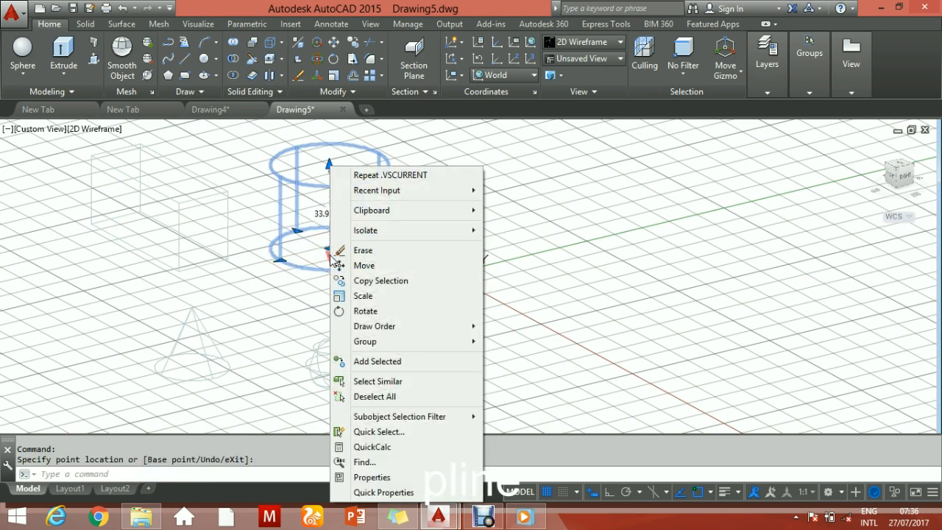
pyautogui.click(368, 477)
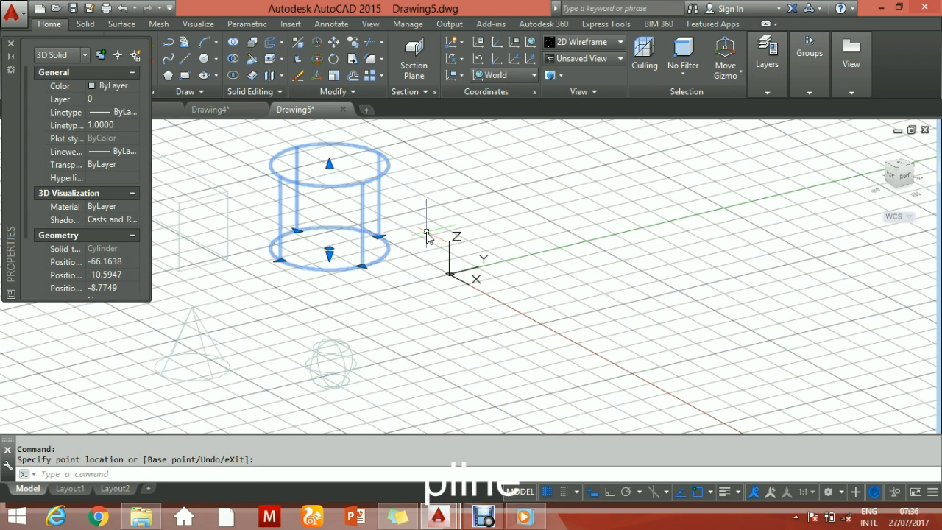
pyautogui.click(129, 89)
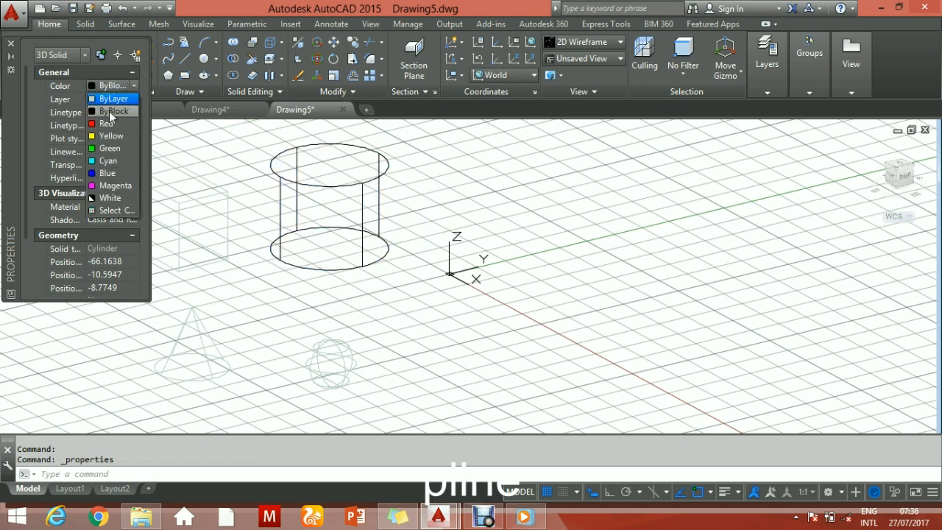
pyautogui.click(109, 111)
pyautogui.click(11, 44)
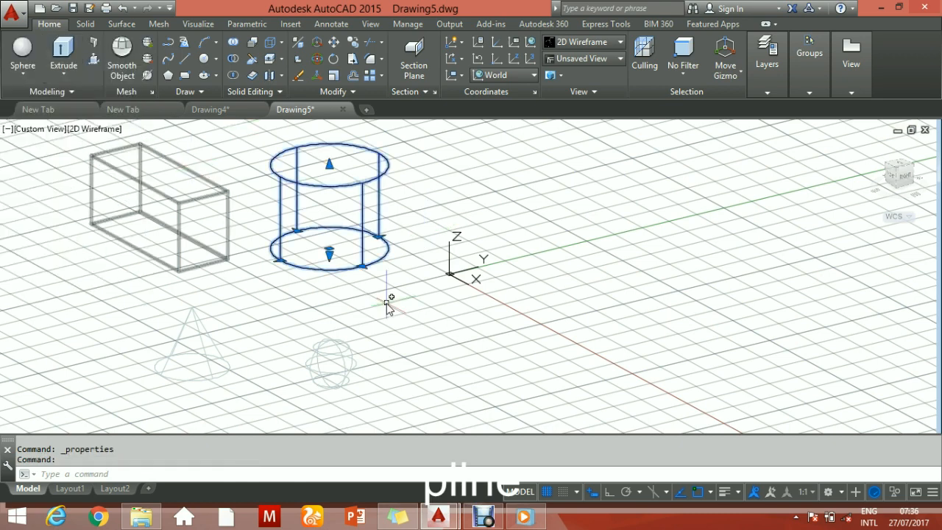
pyautogui.press('Escape')
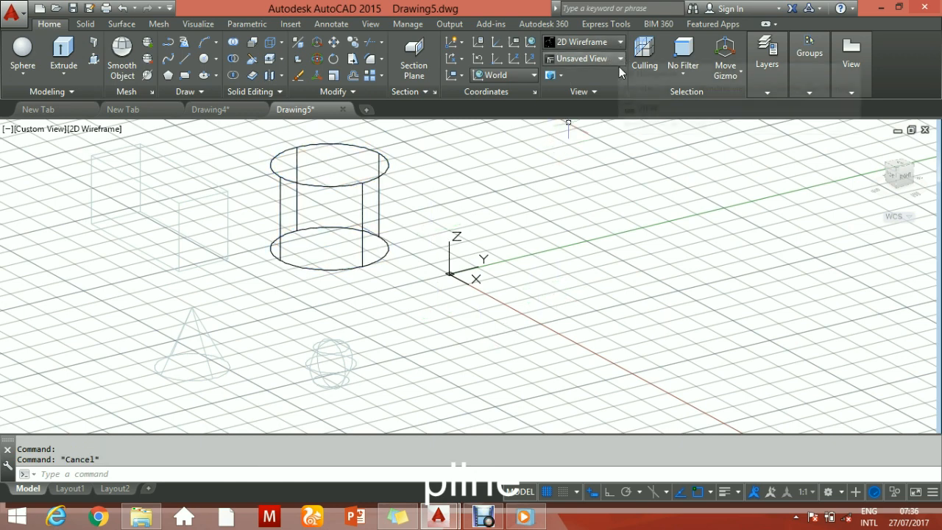
# Set the visual style back to Realistic and check the cylinder's grips without editing it.
pyautogui.click(619, 42)
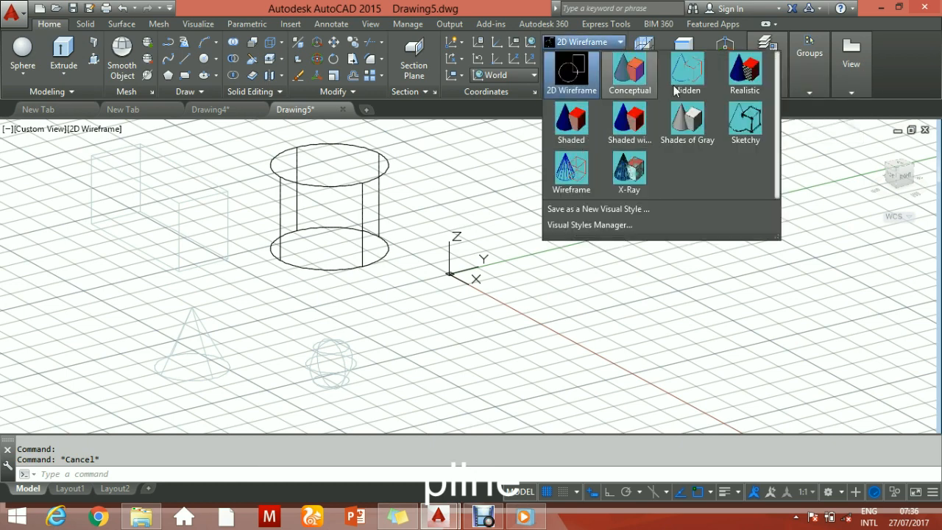
pyautogui.click(748, 70)
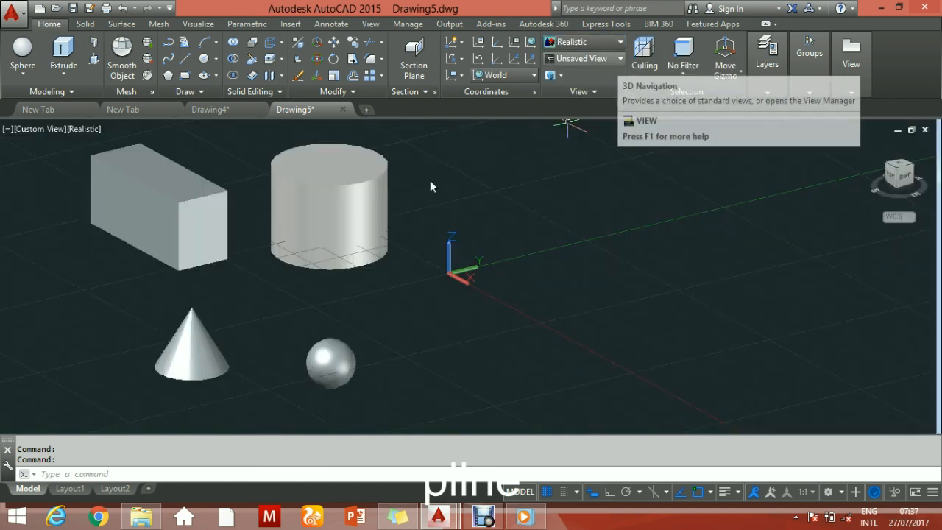
pyautogui.click(361, 212)
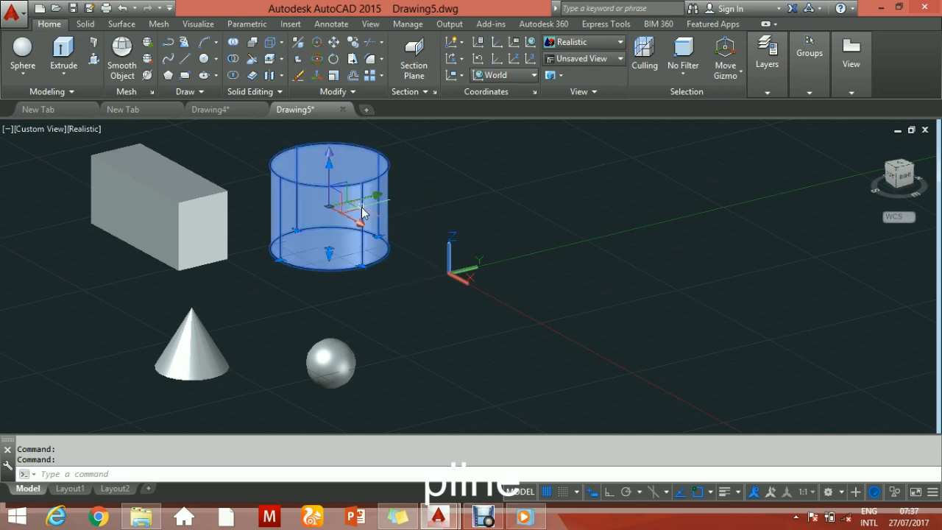
pyautogui.click(330, 253)
pyautogui.press('Escape')
# Switch to Drawing4 and set its view to SW Isometric.
pyautogui.hotkey('ctrl', 'Tab')
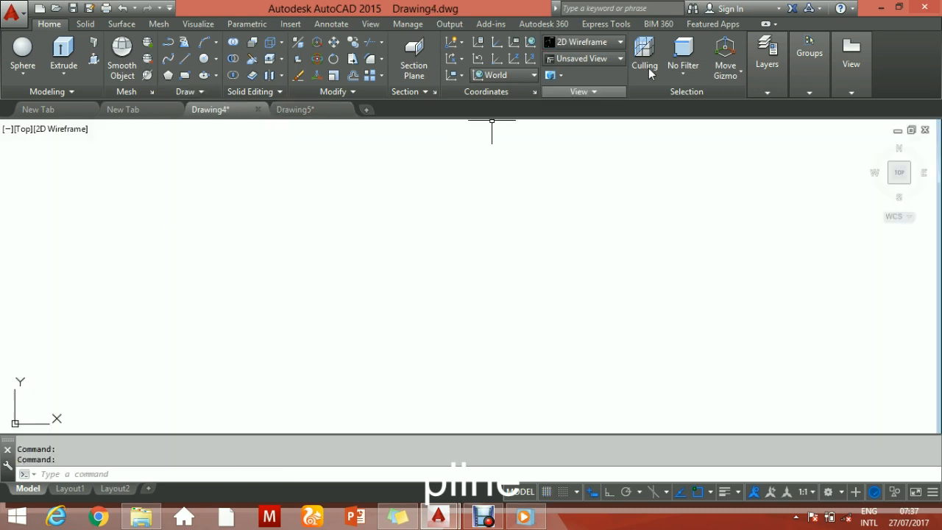
pyautogui.click(620, 59)
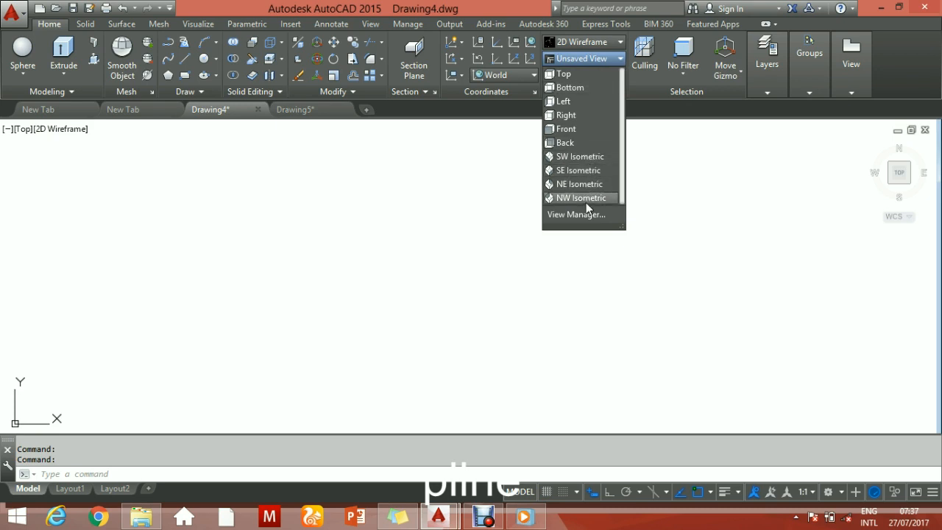
pyautogui.click(574, 157)
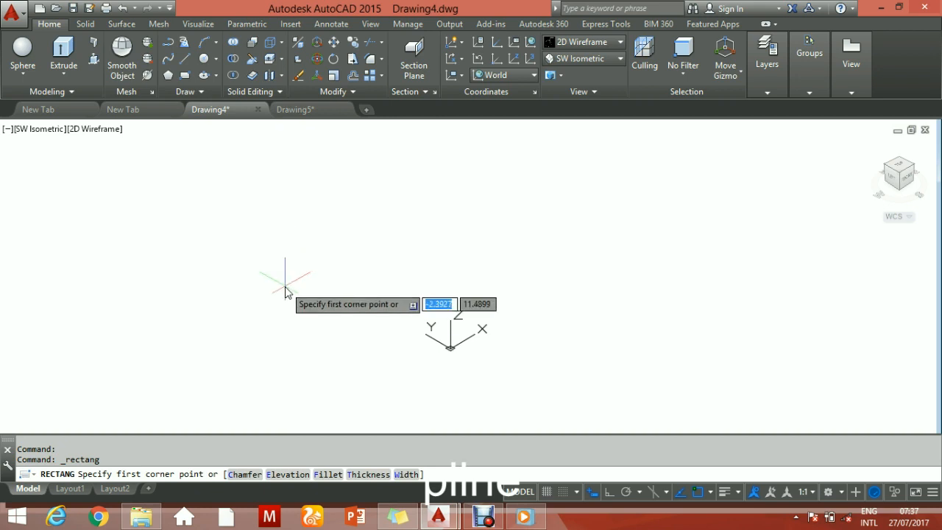
# Draw a rectangle beside the origin and extrude it upward to a height of about 6.2 units.
pyautogui.click(285, 287)
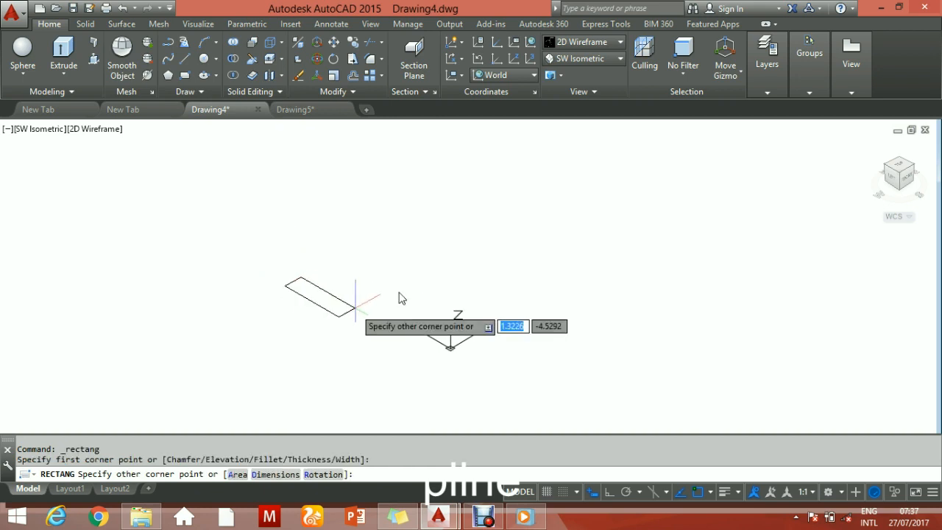
pyautogui.click(436, 278)
pyautogui.write('EX')
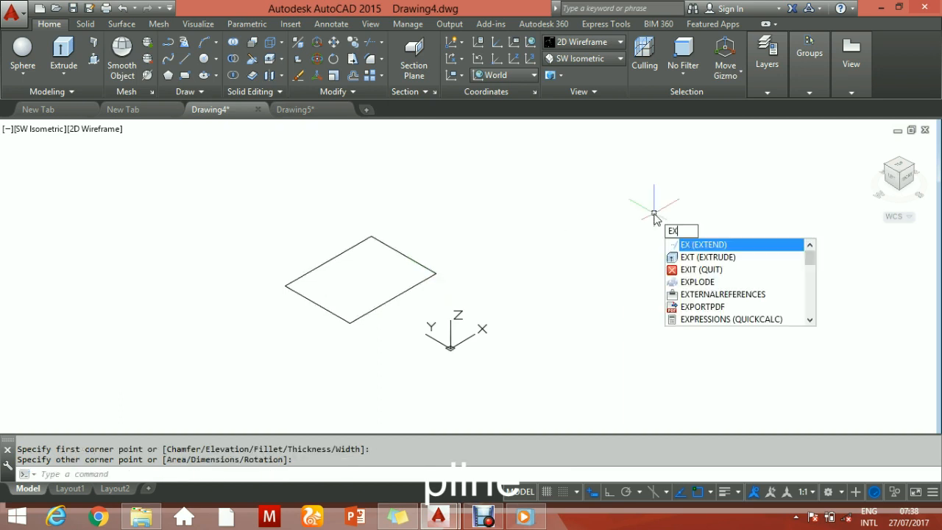
pyautogui.write('TRUDE')
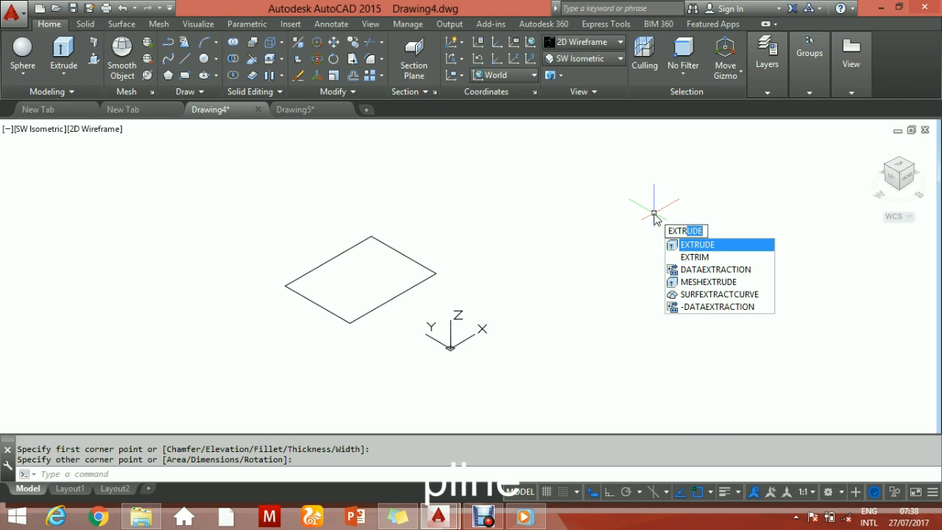
pyautogui.press('Return')
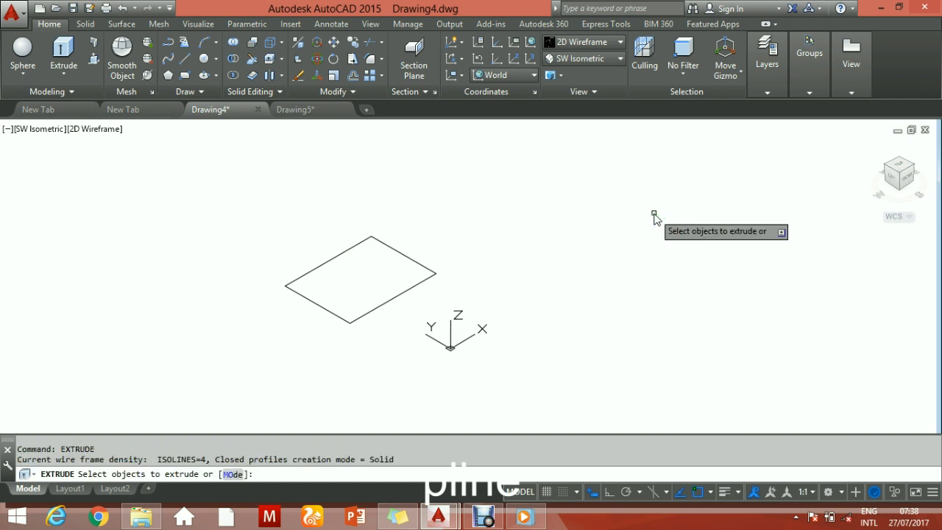
pyautogui.click(362, 318)
pyautogui.press('Return')
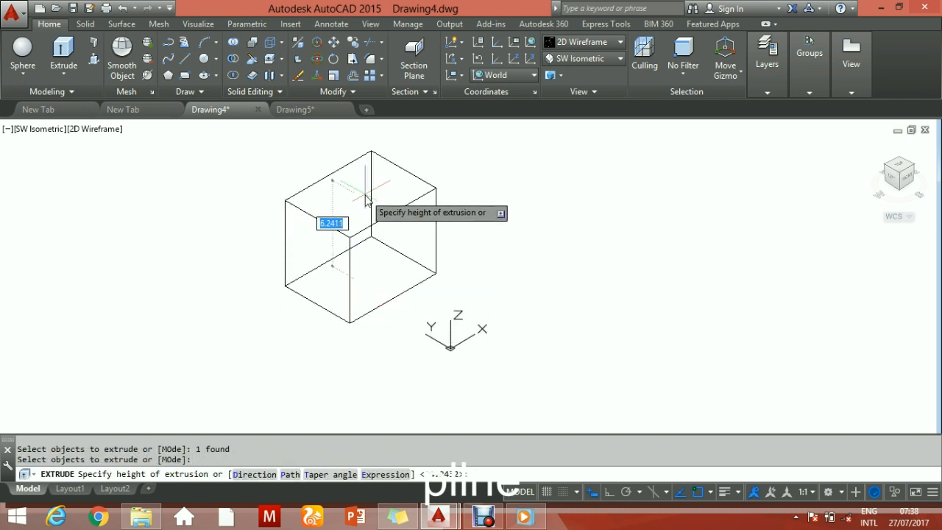
pyautogui.click(363, 197)
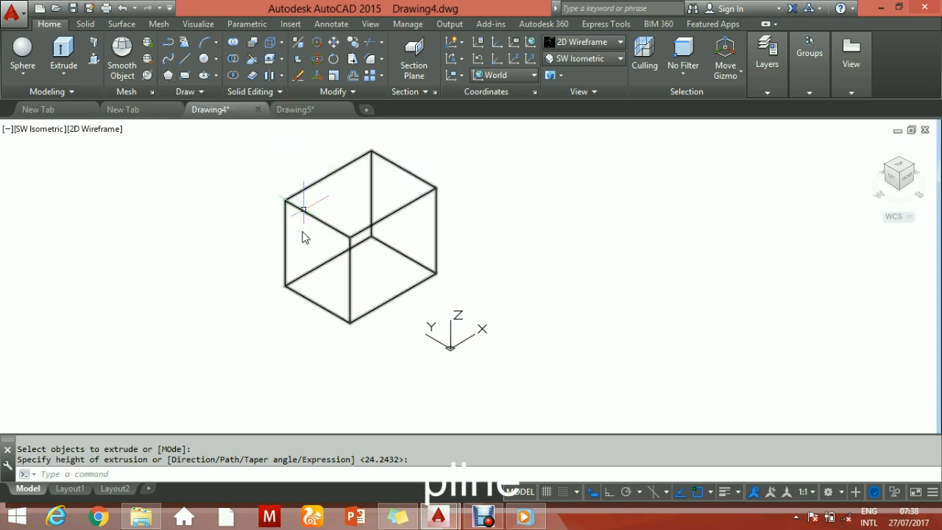
# Shade the model with the SHADE command and set the visual style to Realistic.
pyautogui.write('5')
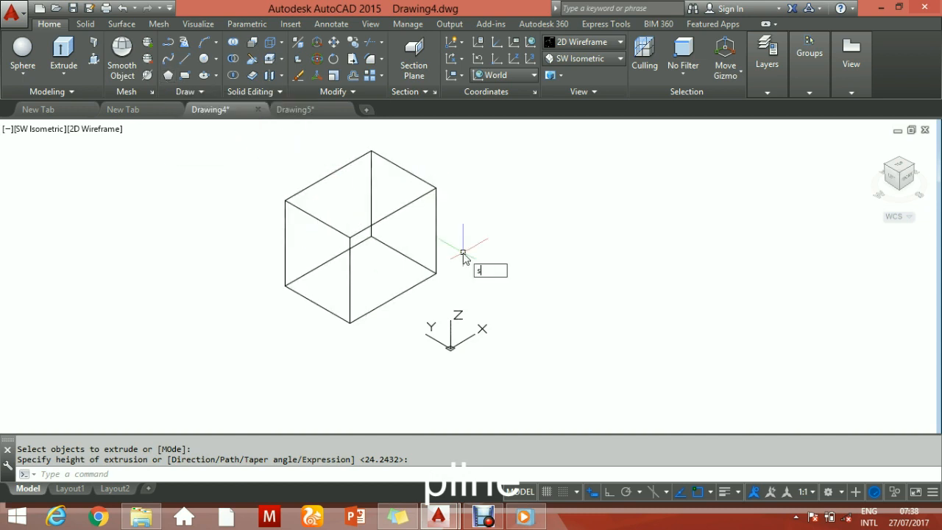
pyautogui.write('hade')
pyautogui.press('Return')
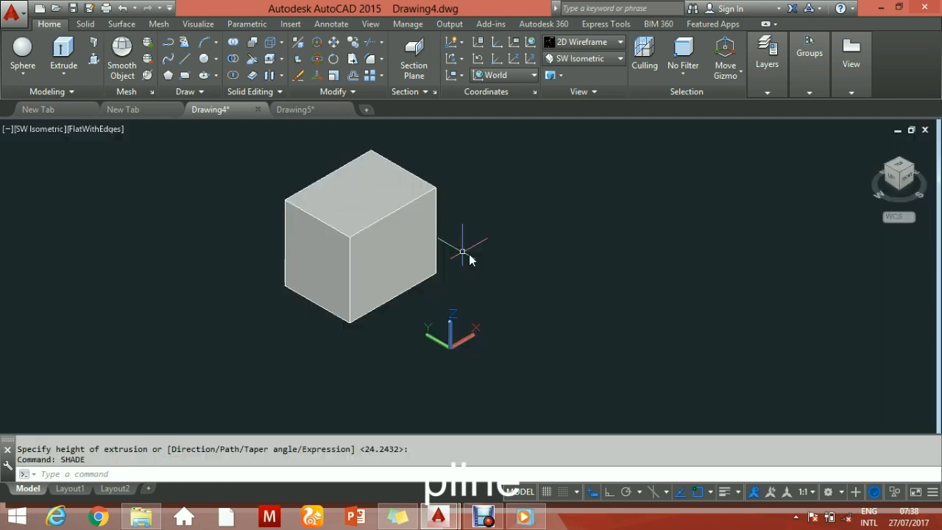
pyautogui.click(611, 41)
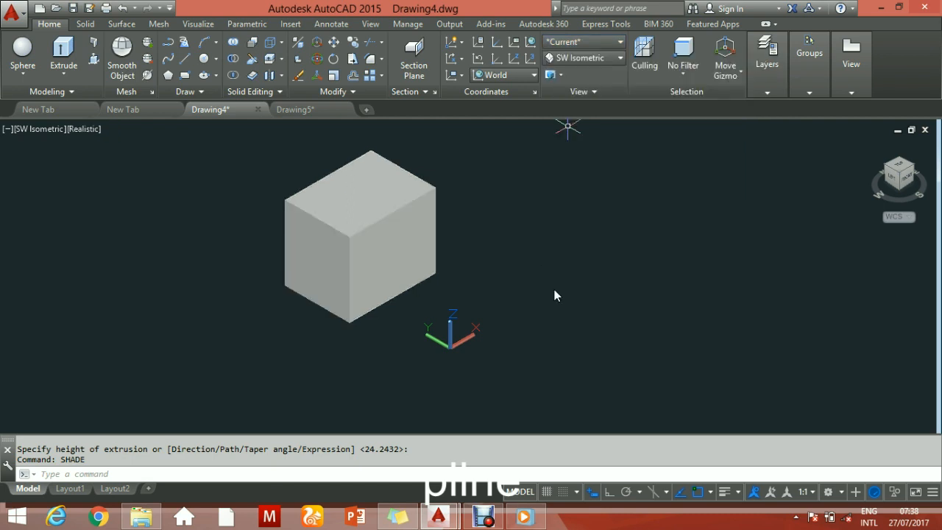
# Draw a five-sided polygon inscribed in a circle of radius about 3.4 units in the empty area beside the extruded solid.
pyautogui.click(170, 74)
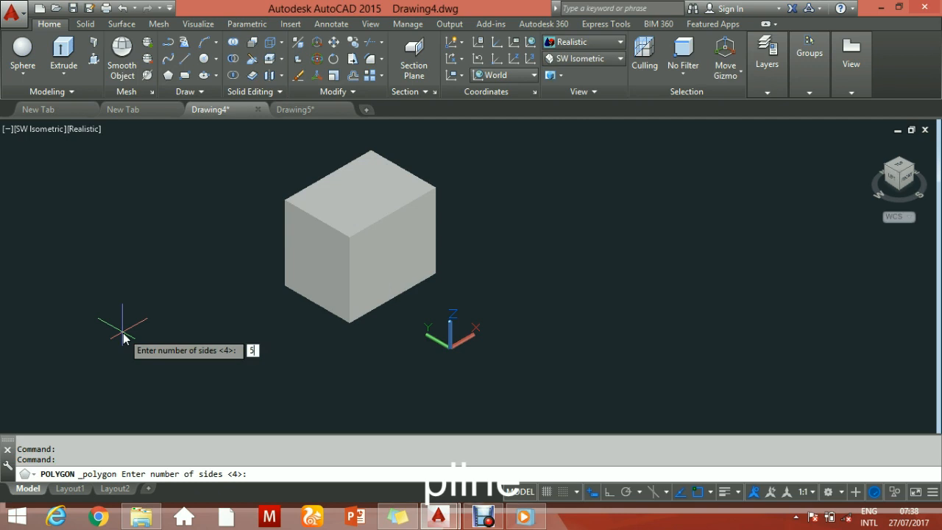
pyautogui.press('Return')
pyautogui.click(108, 362)
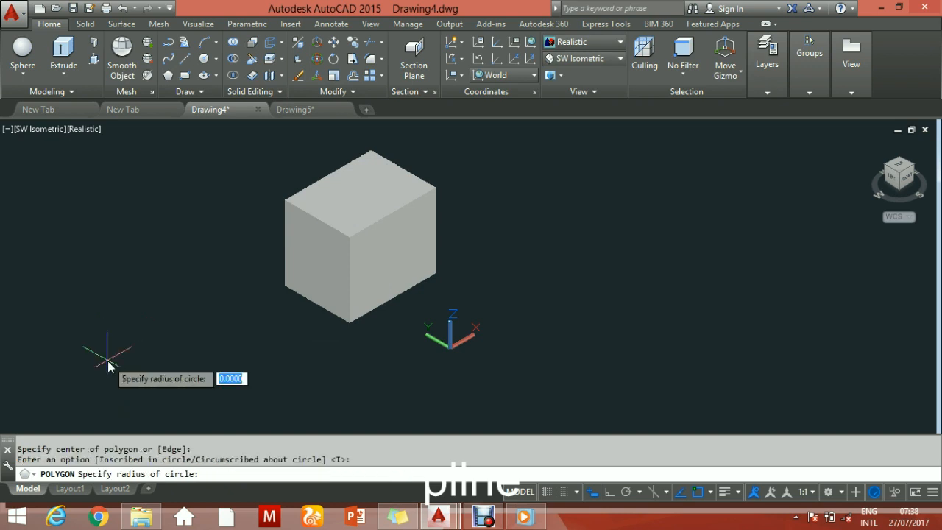
pyautogui.click(108, 364)
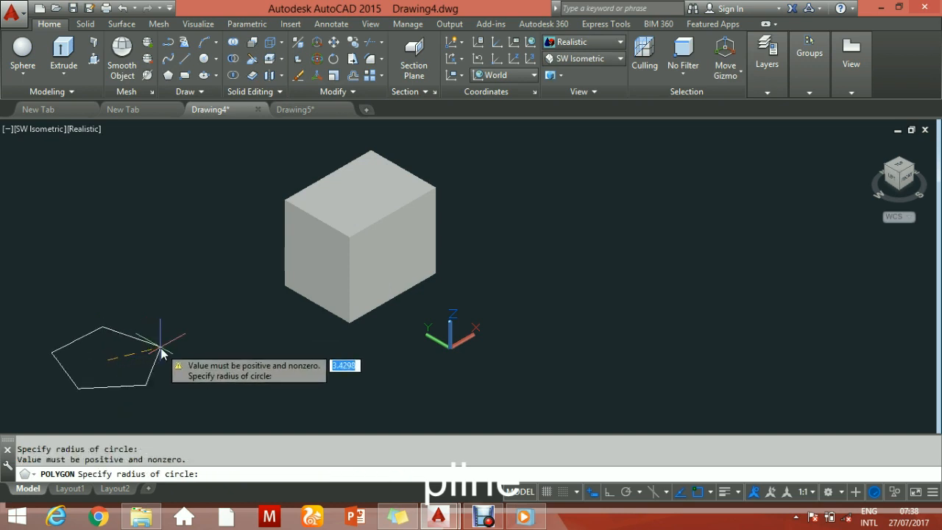
pyautogui.click(160, 348)
# Extrude the pentagon upward to a height of about 6.3 units.
pyautogui.write('ext')
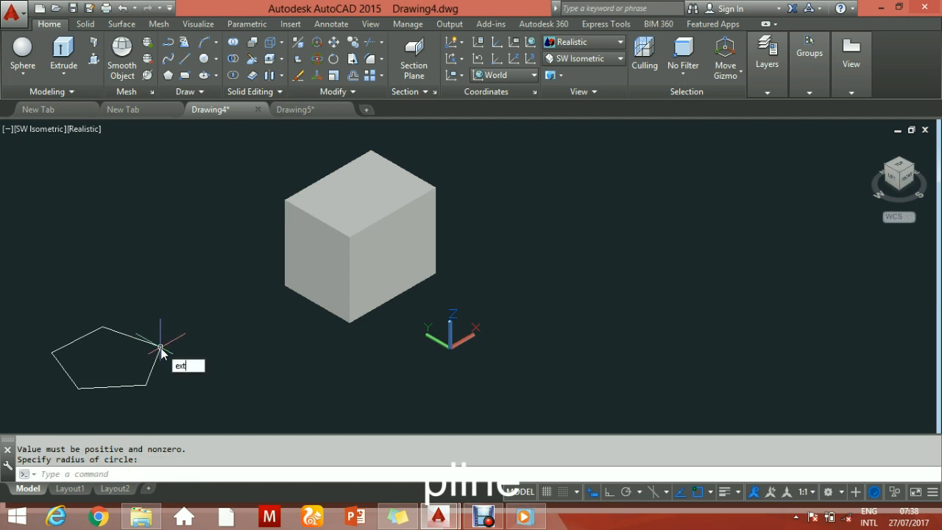
pyautogui.write('rude')
pyautogui.press('Return')
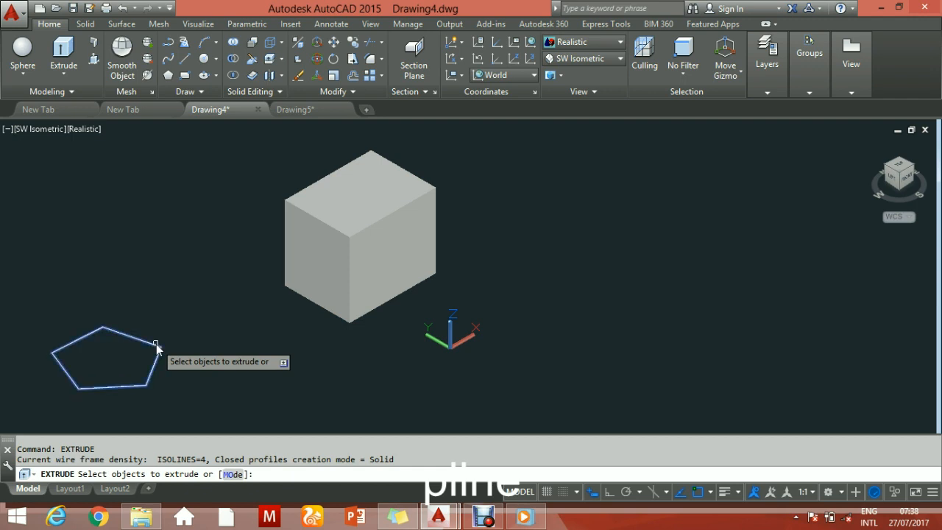
pyautogui.click(156, 344)
pyautogui.press('Return')
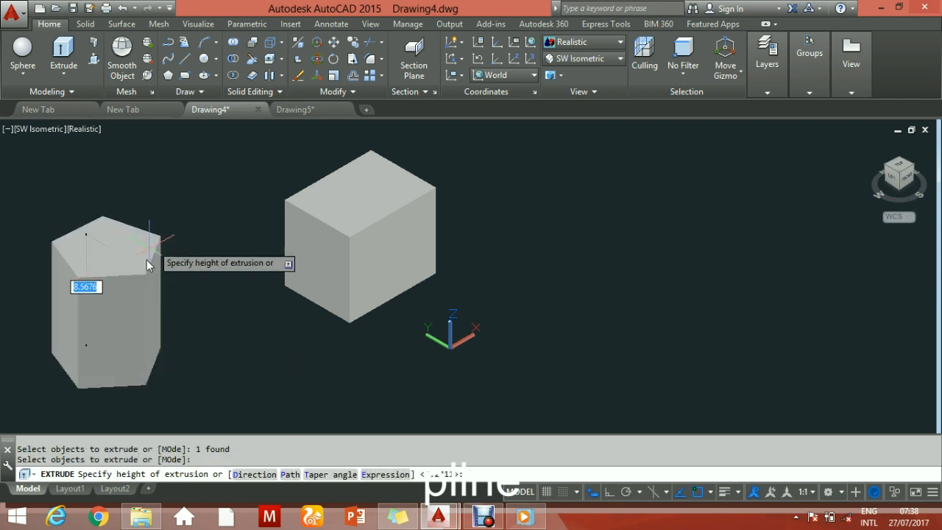
pyautogui.click(144, 278)
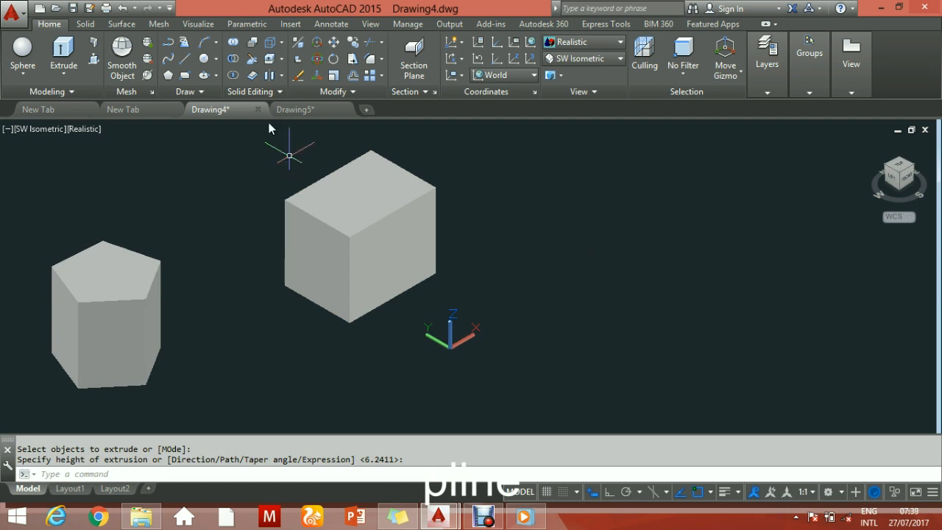
# Create a Box solid from two base corners and a height in the empty area across from the pentagonal prism.
pyautogui.click(27, 79)
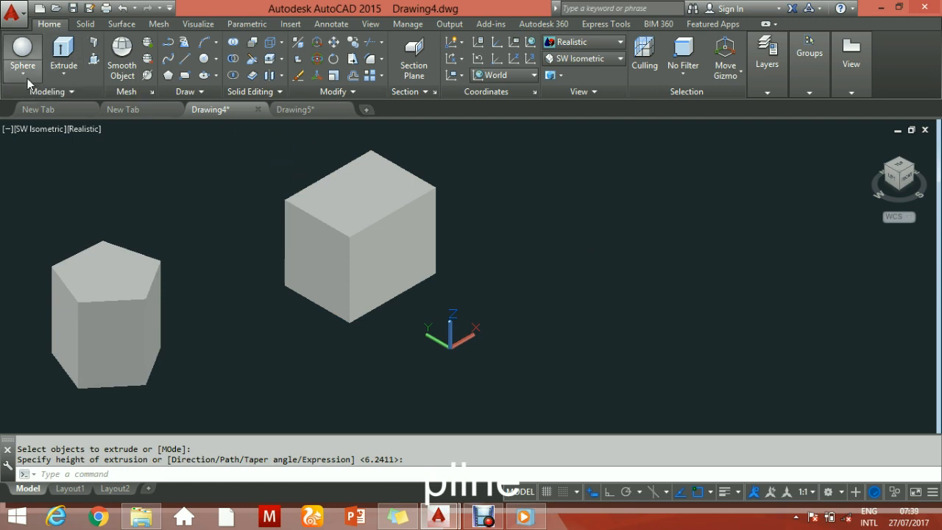
pyautogui.click(32, 98)
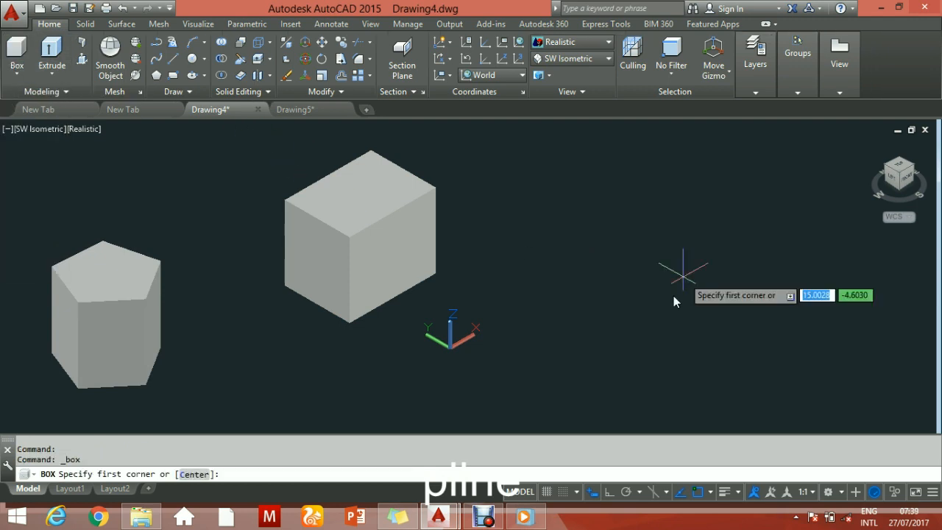
pyautogui.click(604, 249)
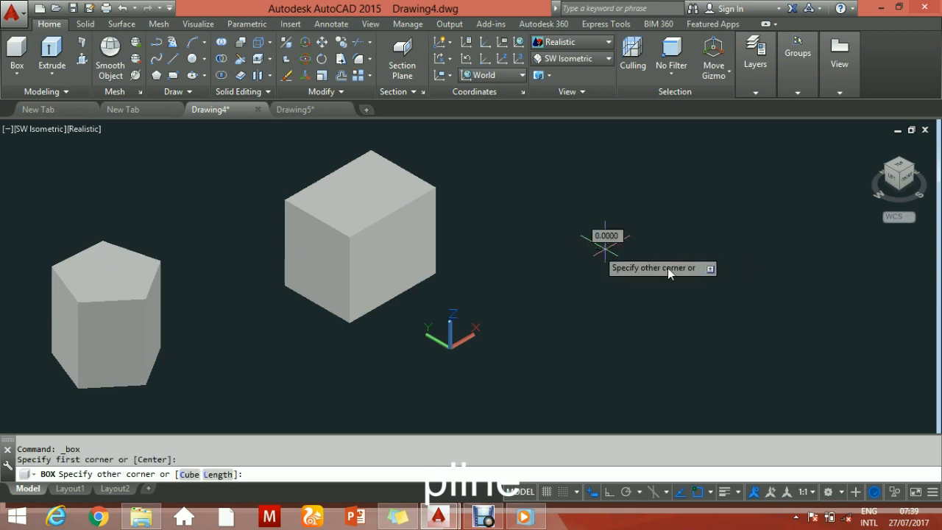
pyautogui.click(734, 258)
pyautogui.click(722, 311)
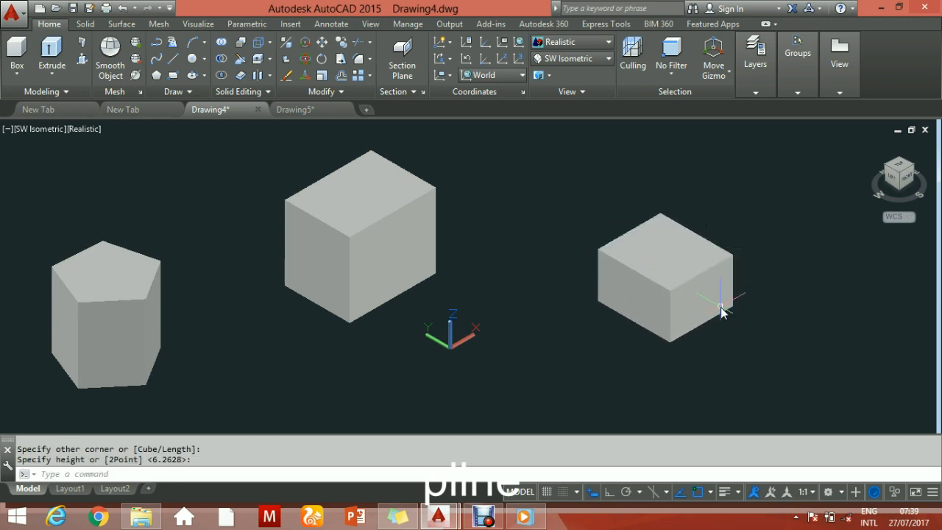
# Move the new box up along the Z axis and stretch its base downward to a total height of about 7.2 units.
pyautogui.click(639, 259)
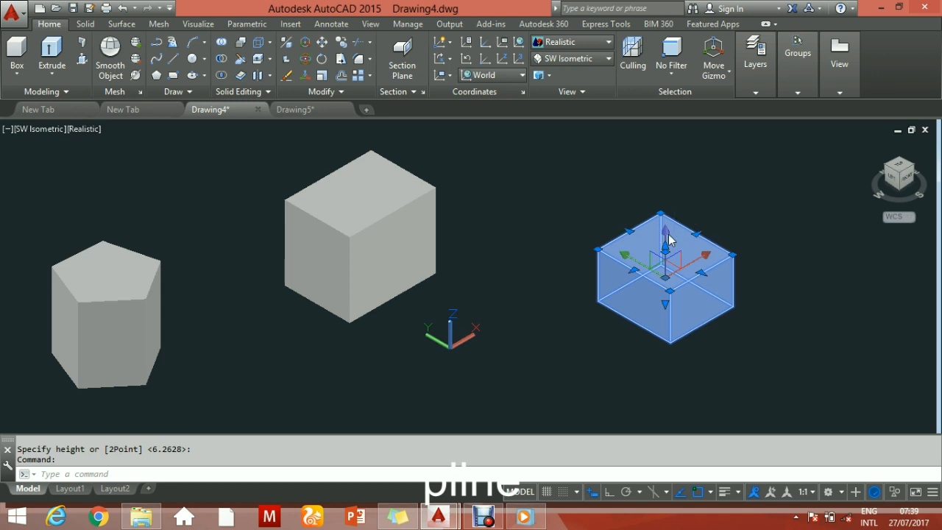
pyautogui.click(669, 238)
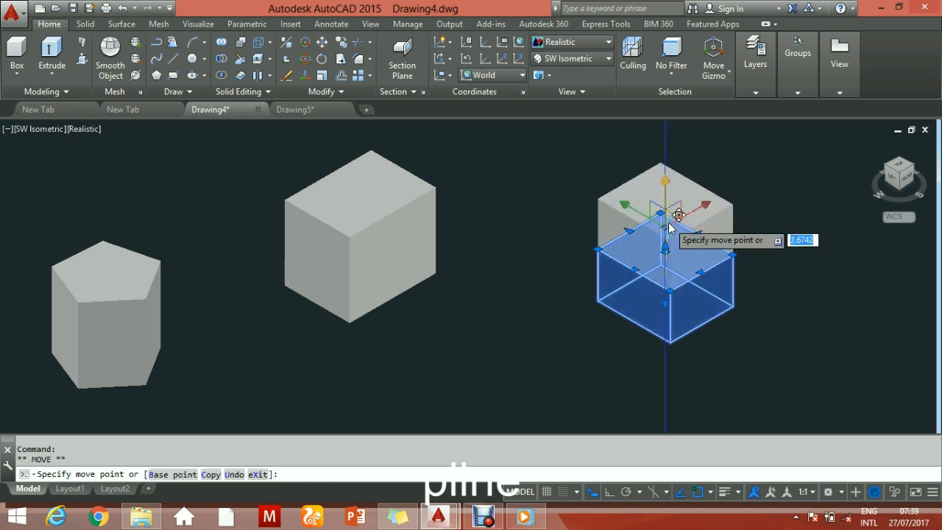
pyautogui.click(658, 262)
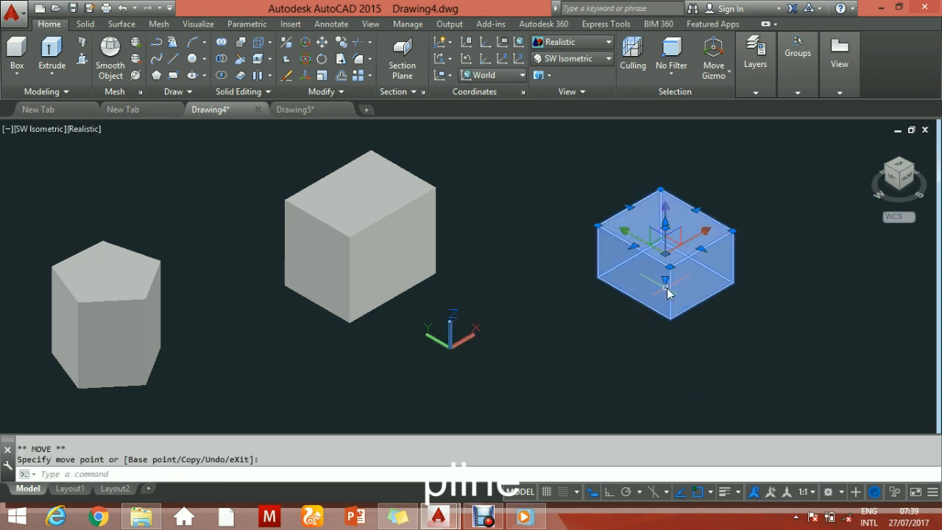
pyautogui.click(666, 283)
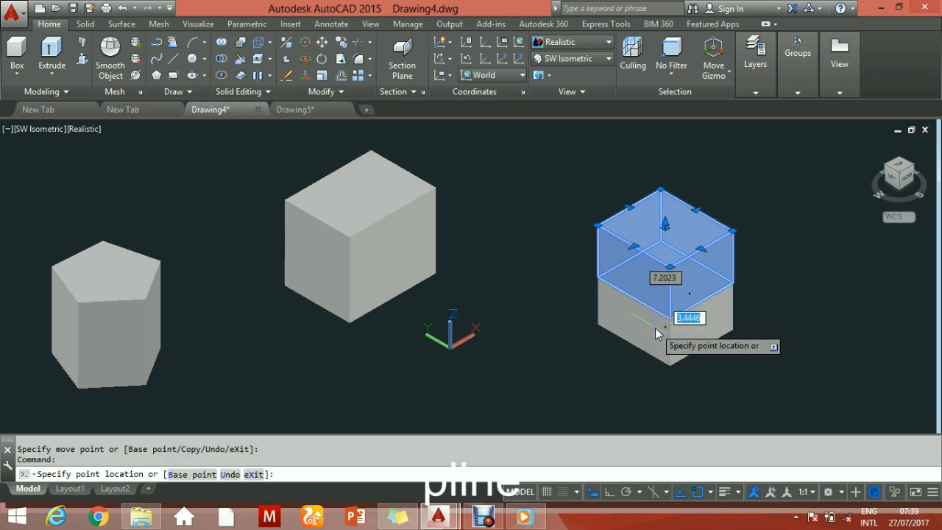
pyautogui.click(655, 327)
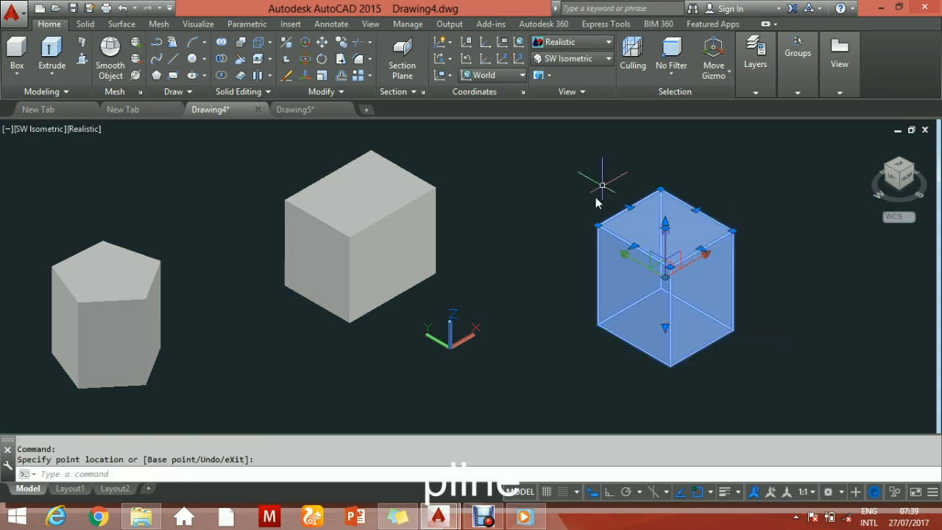
# Lengthen the selected box along the Y direction by stretching both of its end faces outward.
pyautogui.click(630, 211)
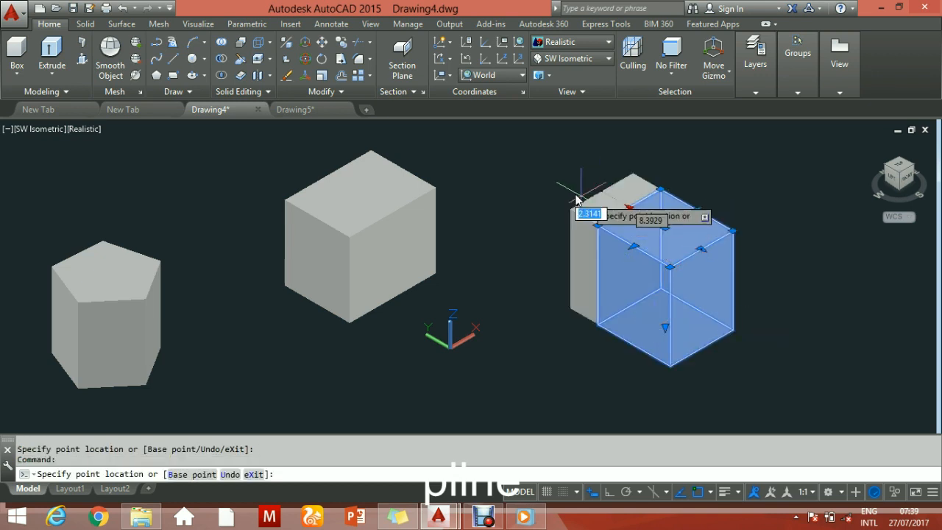
pyautogui.click(573, 198)
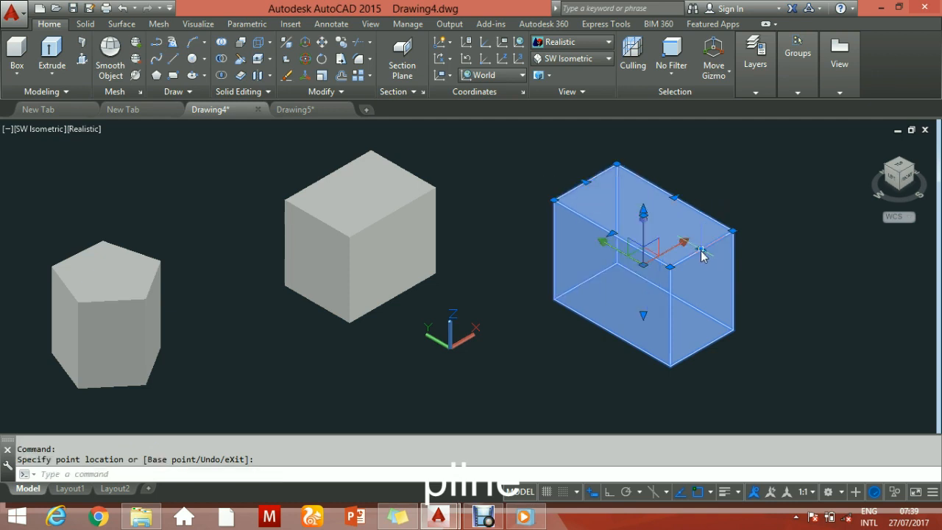
pyautogui.click(702, 251)
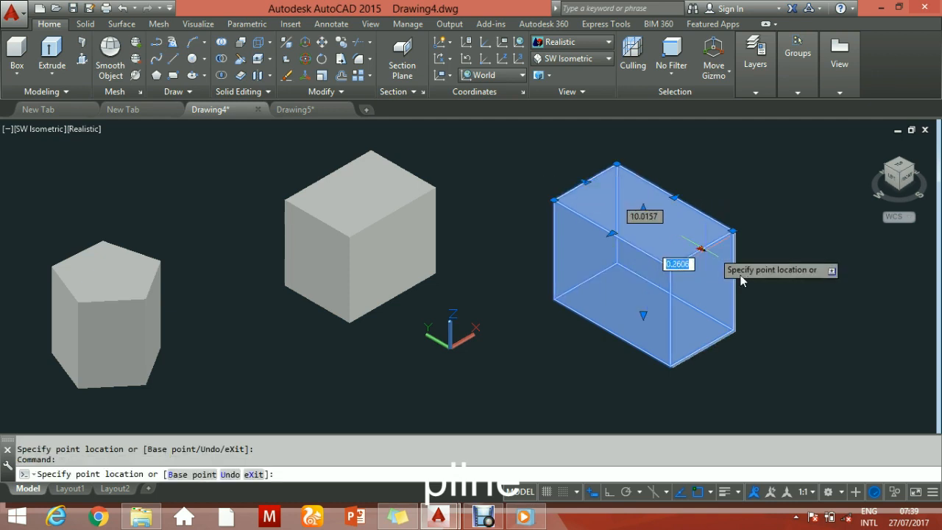
pyautogui.click(742, 279)
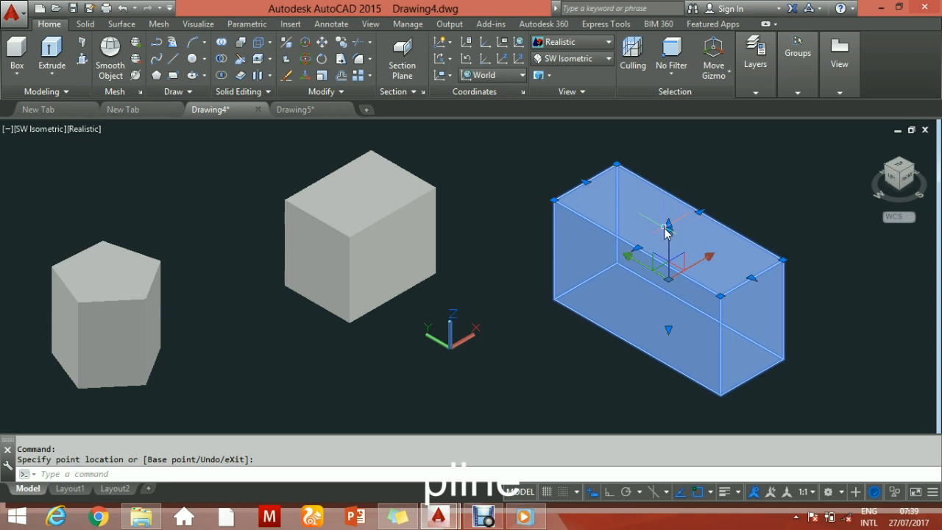
# Stretch the box's top face upward, shorten its front end slightly, and clear the selection.
pyautogui.click(668, 229)
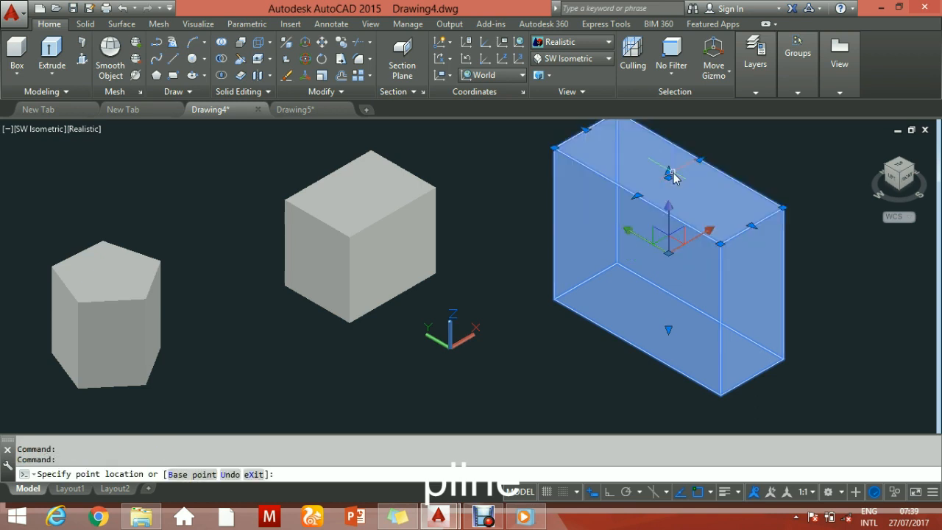
pyautogui.click(669, 177)
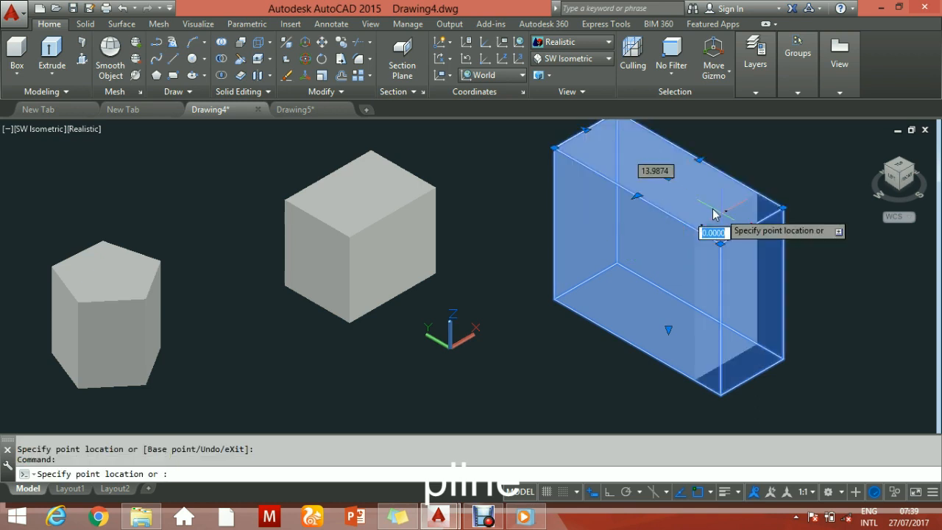
pyautogui.click(713, 230)
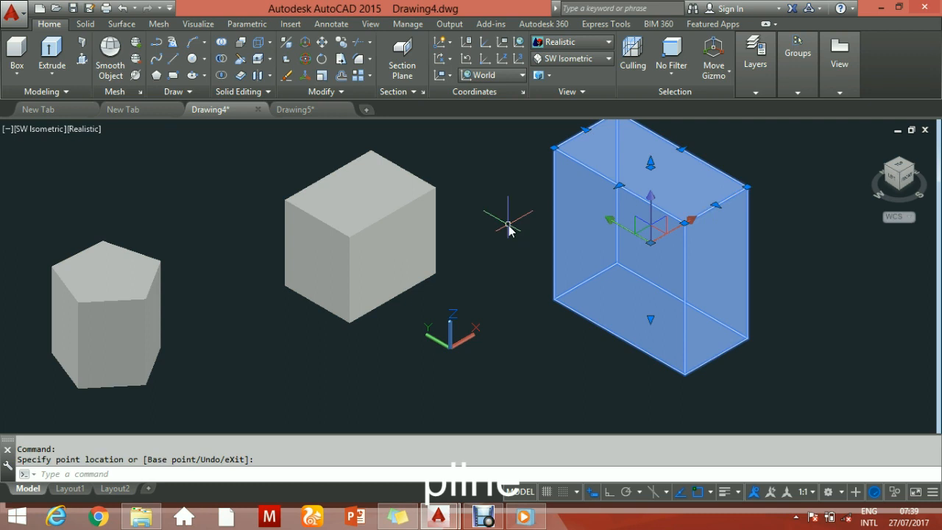
pyautogui.click(408, 243)
pyautogui.press('Escape')
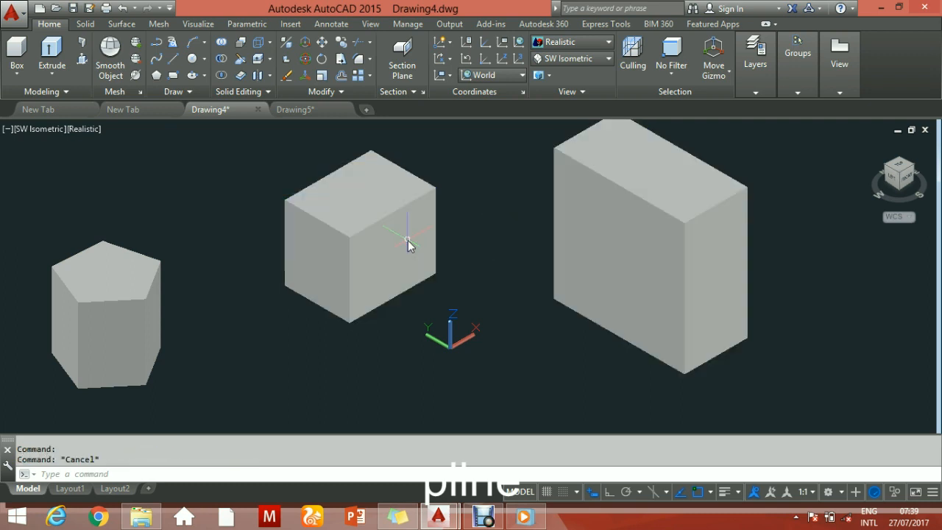
# Try the height stretch on the extruded rectangular solid, pull its base corner nearest the pentagonal prism inward, and clear the selection.
pyautogui.click(408, 245)
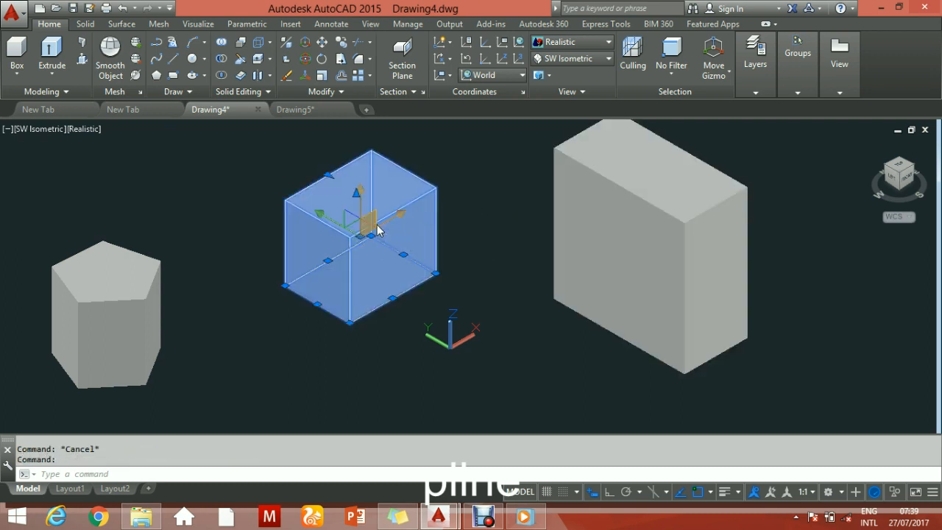
pyautogui.rightClick(377, 231)
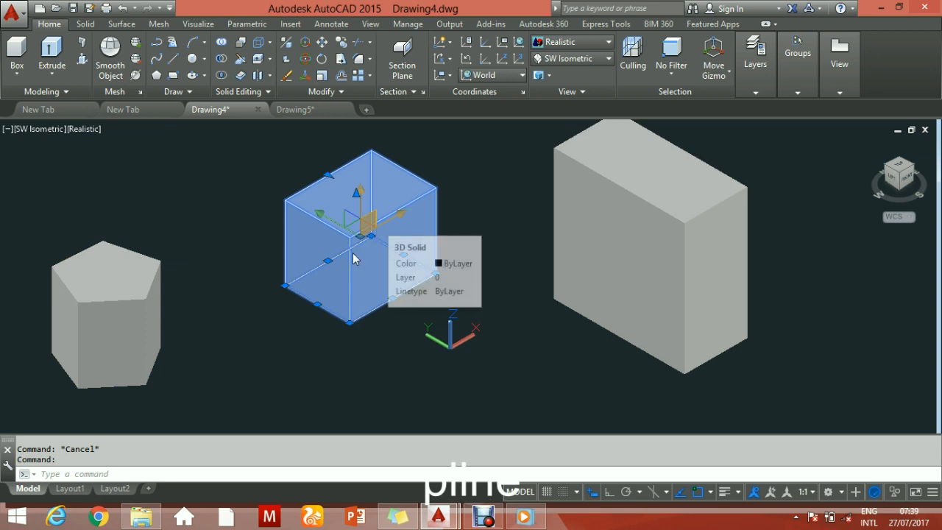
pyautogui.click(356, 195)
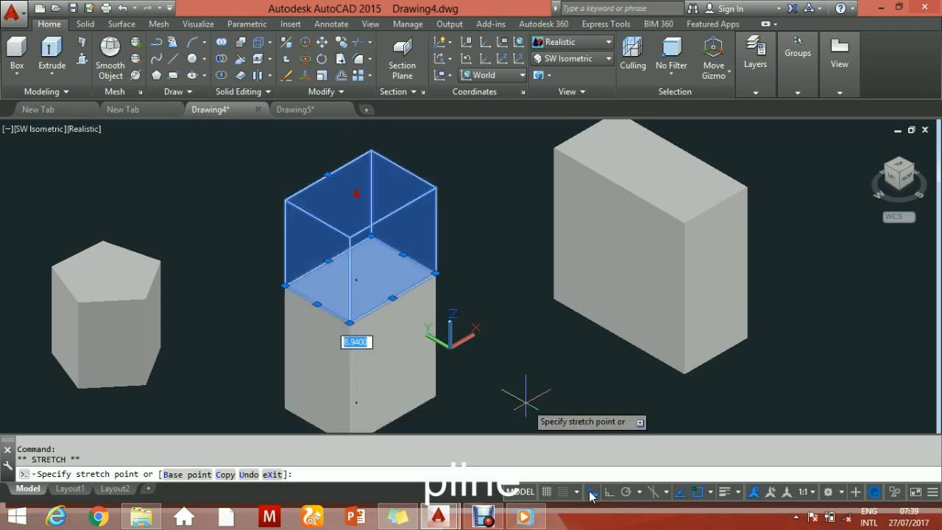
pyautogui.click(359, 180)
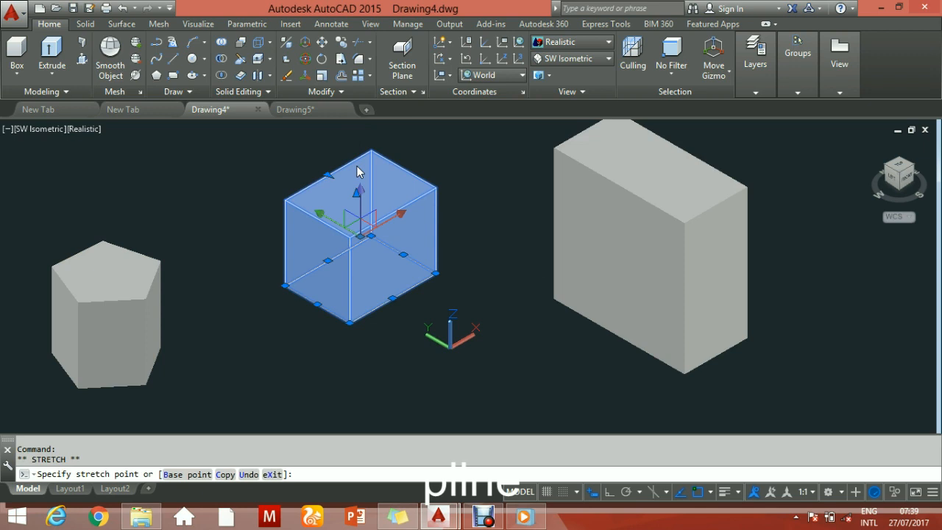
pyautogui.click(285, 287)
pyautogui.click(309, 286)
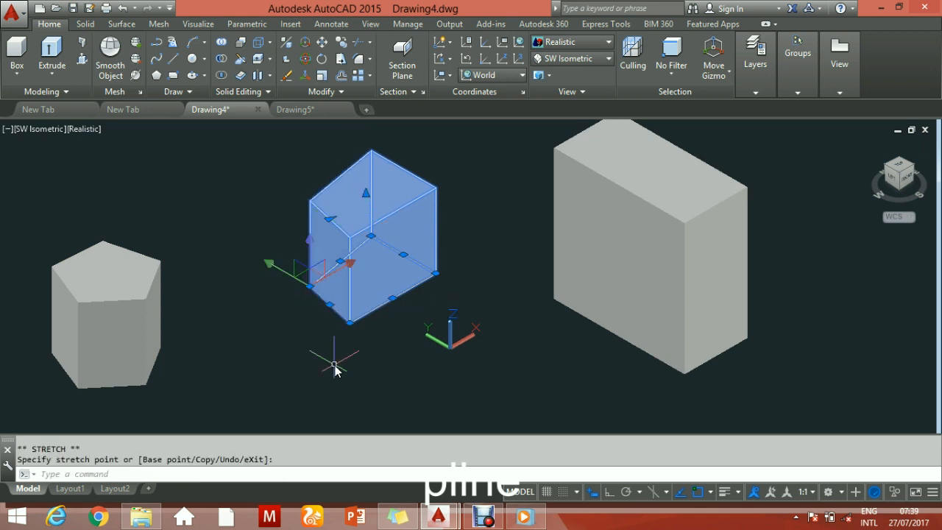
pyautogui.press('Escape')
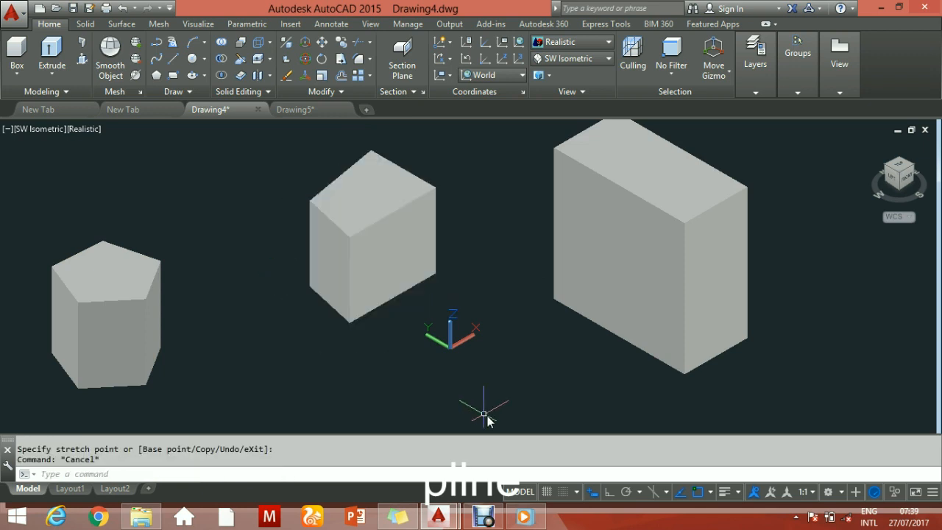